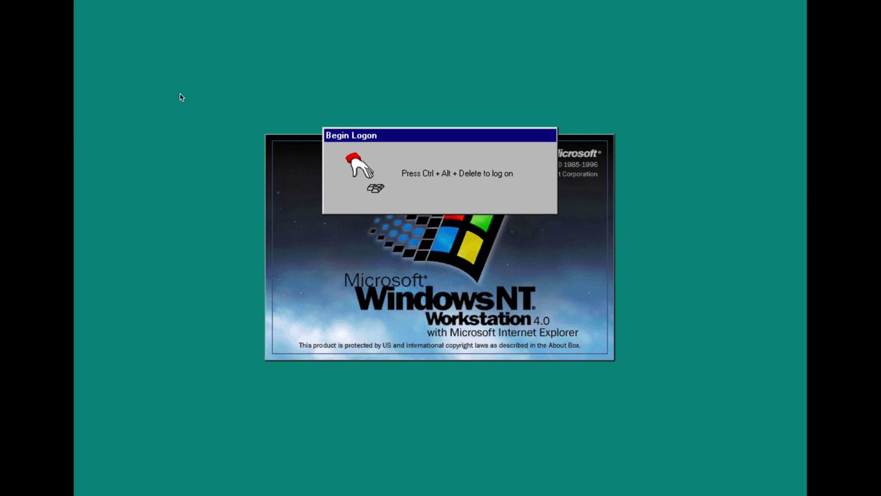
- Log on as Administrator with Ctrl+Alt+Delete to reach the Windows NT desktop
{"action": "key", "text": "ctrl+alt+Delete"}
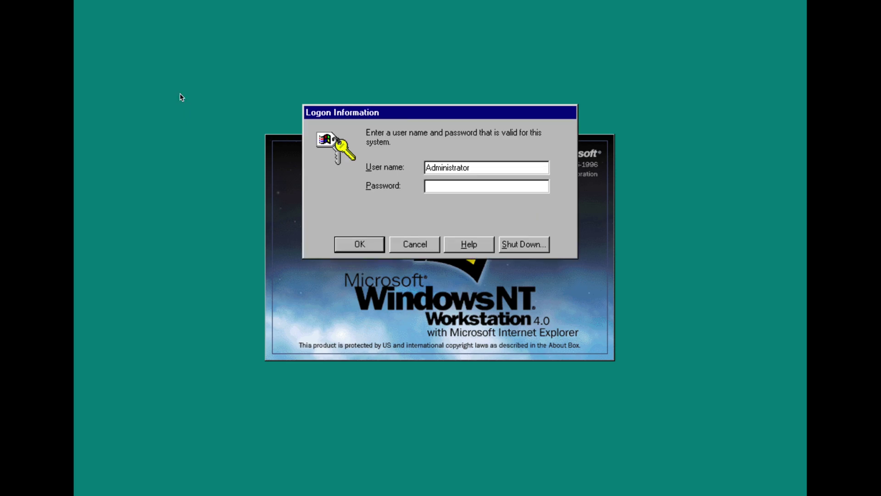
{"action": "key", "text": "Return"}
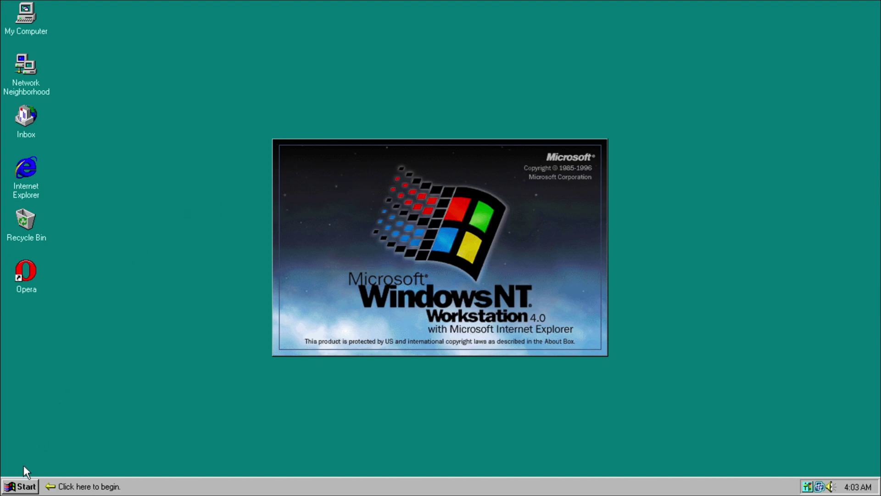
- Open My Computer, then open Display Properties from the desktop's shortcut menu
{"action": "left_click", "coordinate": [20, 481]}
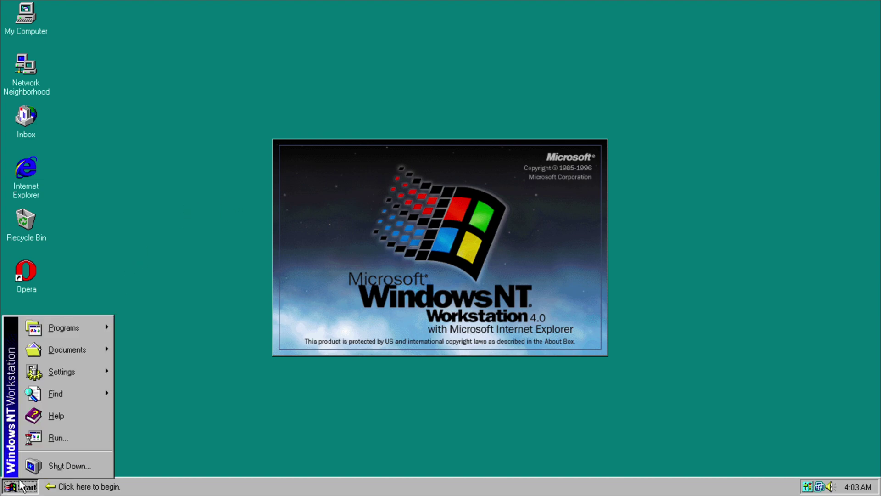
{"action": "double_click", "coordinate": [28, 19]}
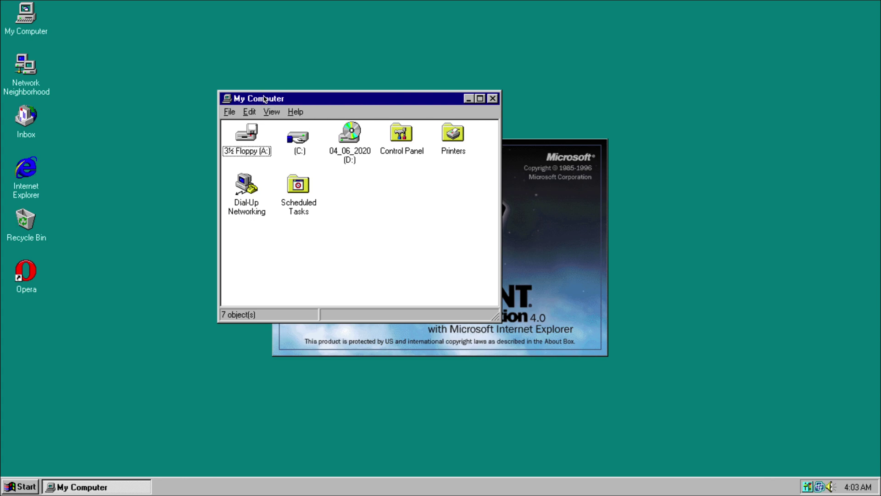
{"action": "right_click", "coordinate": [363, 97]}
{"action": "left_click", "coordinate": [324, 68]}
{"action": "right_click", "coordinate": [324, 69]}
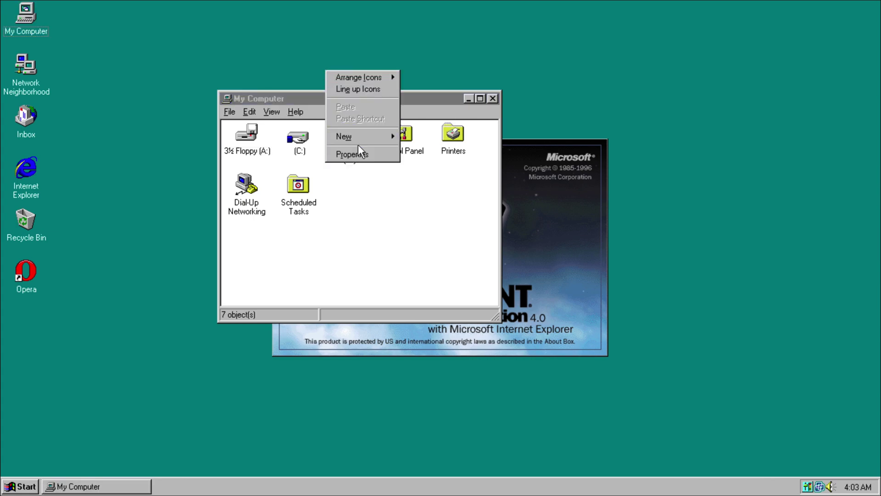
{"action": "left_click", "coordinate": [357, 151]}
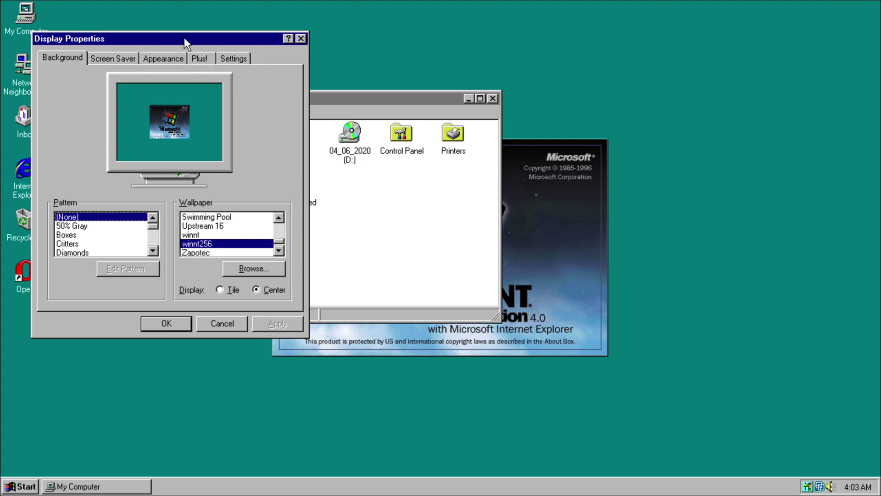
- On the Appearance page, preview High Contrast Black, Lilac (large) and Maple, applying Maple
{"action": "left_click", "coordinate": [205, 56]}
{"action": "left_click", "coordinate": [221, 57]}
{"action": "left_click", "coordinate": [148, 55]}
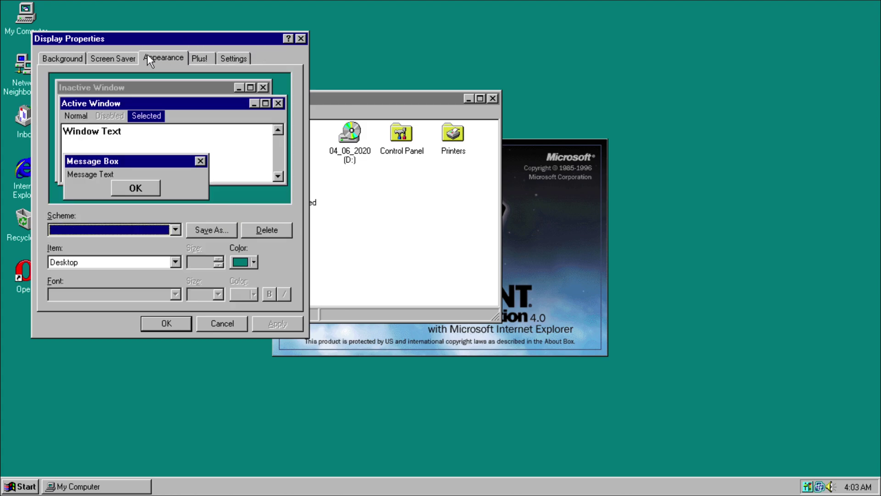
{"action": "left_click", "coordinate": [144, 230]}
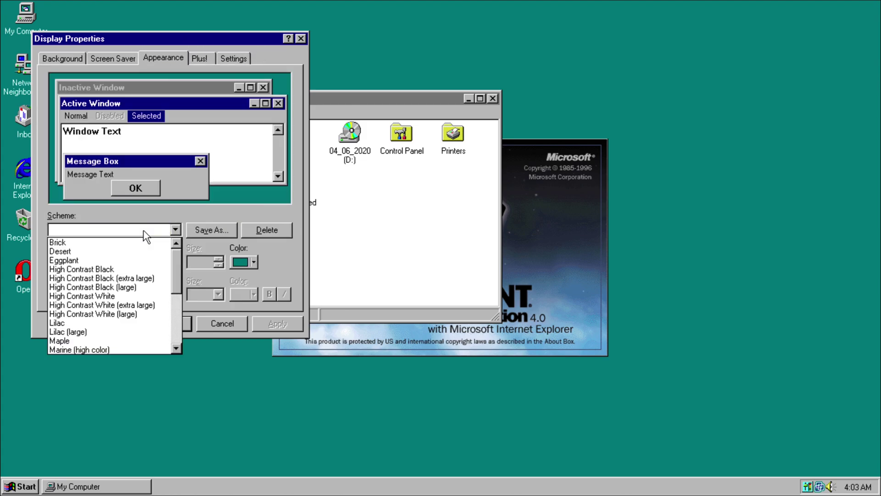
{"action": "left_click", "coordinate": [144, 266]}
{"action": "left_click", "coordinate": [175, 230]}
{"action": "left_click", "coordinate": [126, 301]}
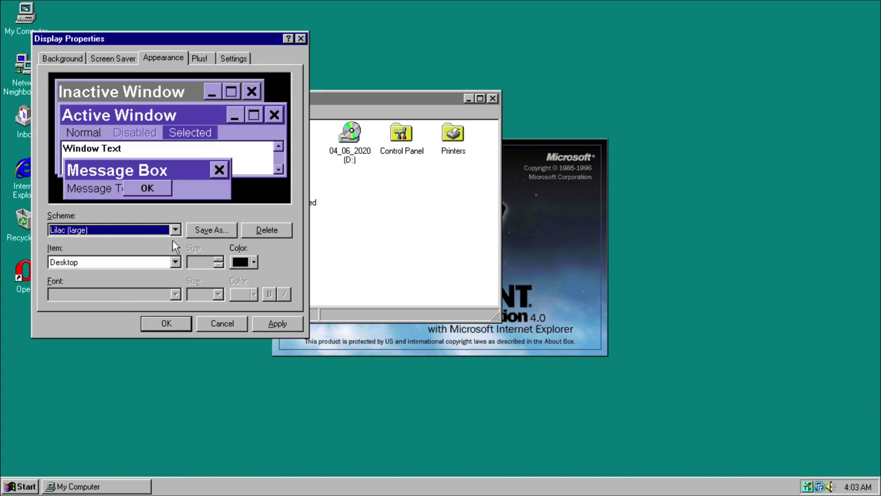
{"action": "left_click", "coordinate": [162, 230]}
{"action": "left_click", "coordinate": [147, 257]}
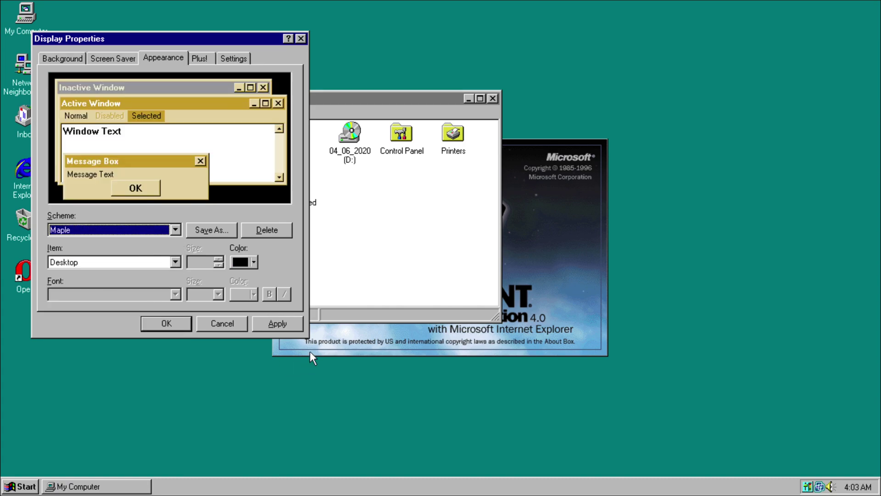
{"action": "left_click", "coordinate": [275, 321]}
- Apply the Brick scheme, then the Eggplant scheme
{"action": "left_click", "coordinate": [173, 229]}
{"action": "left_click", "coordinate": [177, 260]}
{"action": "left_click", "coordinate": [159, 243]}
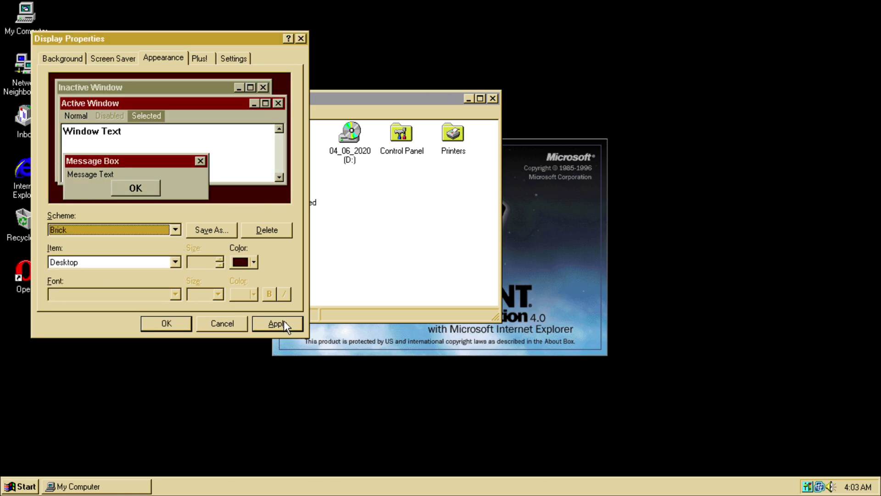
{"action": "left_click", "coordinate": [283, 321]}
{"action": "left_click", "coordinate": [175, 229]}
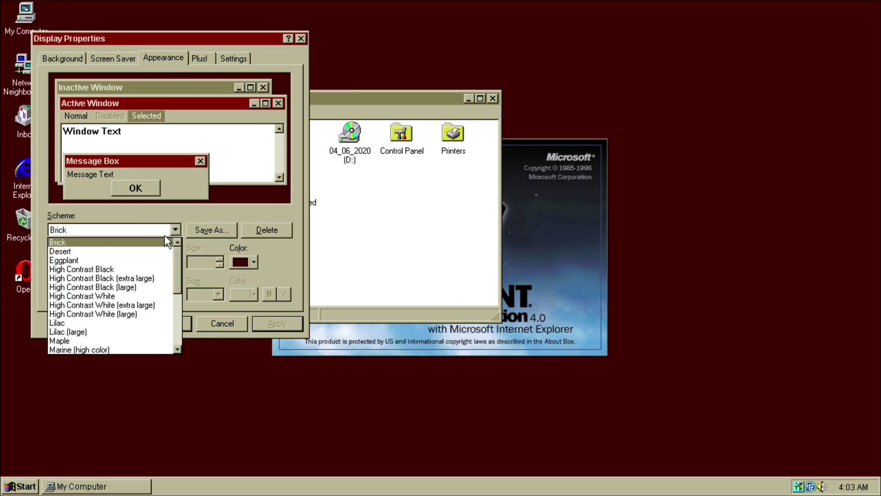
{"action": "left_click", "coordinate": [153, 258]}
{"action": "left_click", "coordinate": [281, 324]}
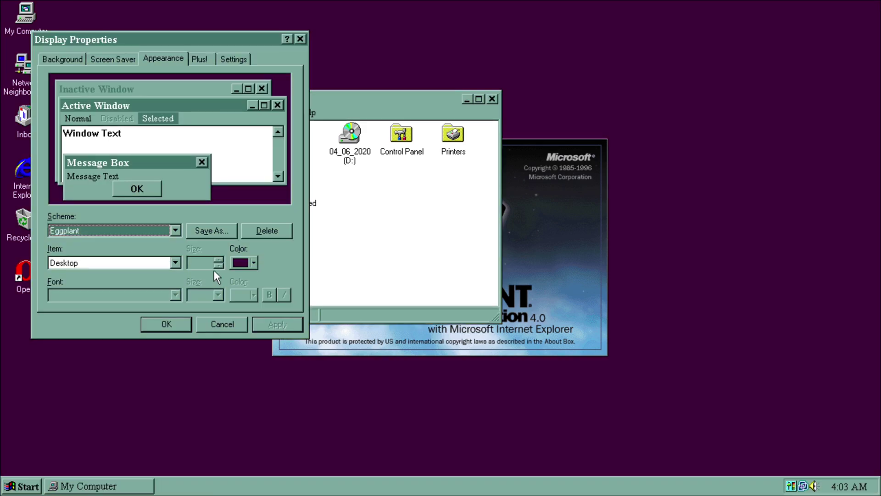
- Return to the Windows Standard colour scheme and apply it
{"action": "left_click", "coordinate": [173, 231]}
{"action": "left_click_drag", "start_coordinate": [174, 279], "coordinate": [174, 321]}
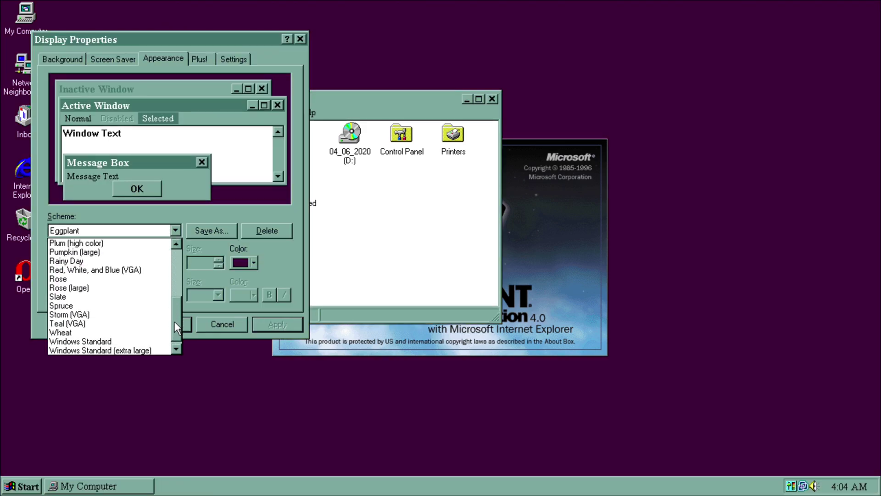
{"action": "left_click", "coordinate": [147, 340]}
{"action": "left_click", "coordinate": [274, 324]}
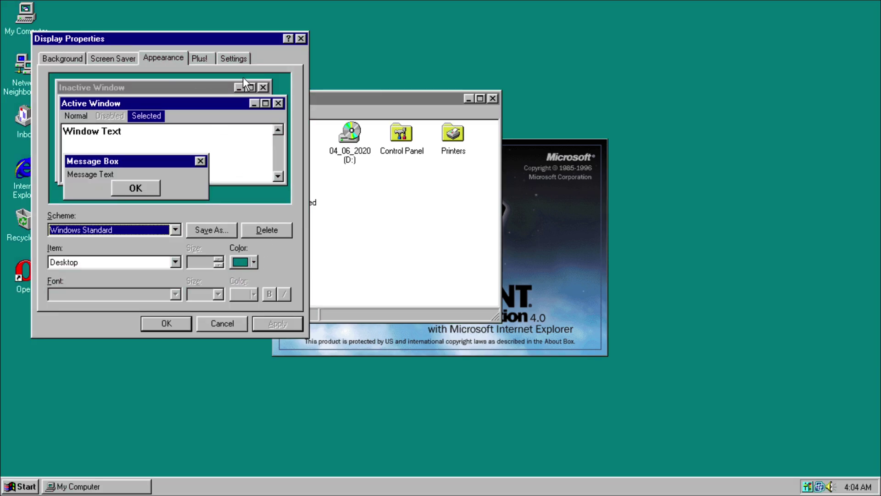
- Select Active Title Bar in the element list, then close Display Properties with OK
{"action": "left_click", "coordinate": [120, 262]}
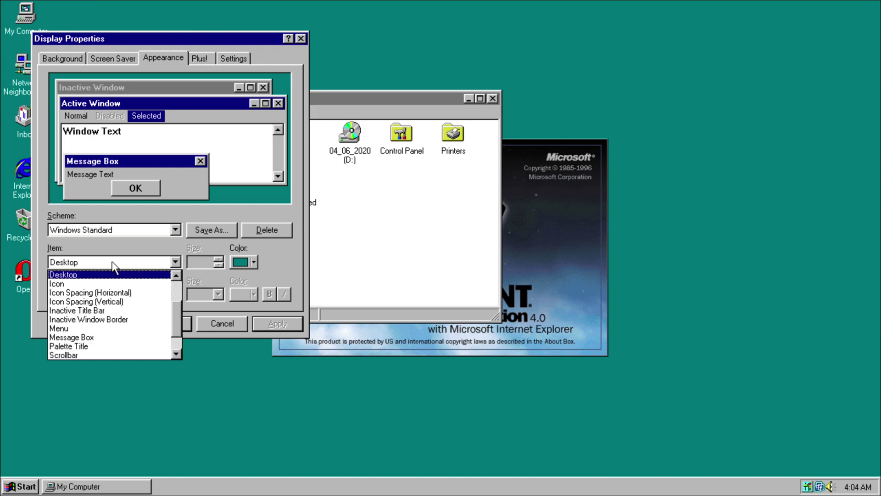
{"action": "scroll", "coordinate": [177, 310], "scroll_direction": "up", "scroll_amount": 1}
{"action": "scroll", "coordinate": [191, 271], "scroll_direction": "down", "scroll_amount": 1}
{"action": "scroll", "coordinate": [175, 296], "scroll_direction": "up", "scroll_amount": 2}
{"action": "left_click", "coordinate": [135, 283]}
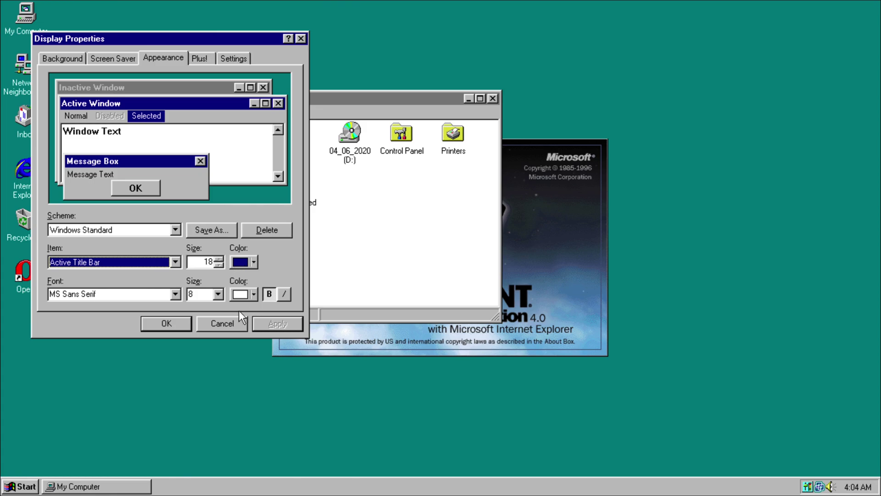
{"action": "left_click", "coordinate": [166, 322]}
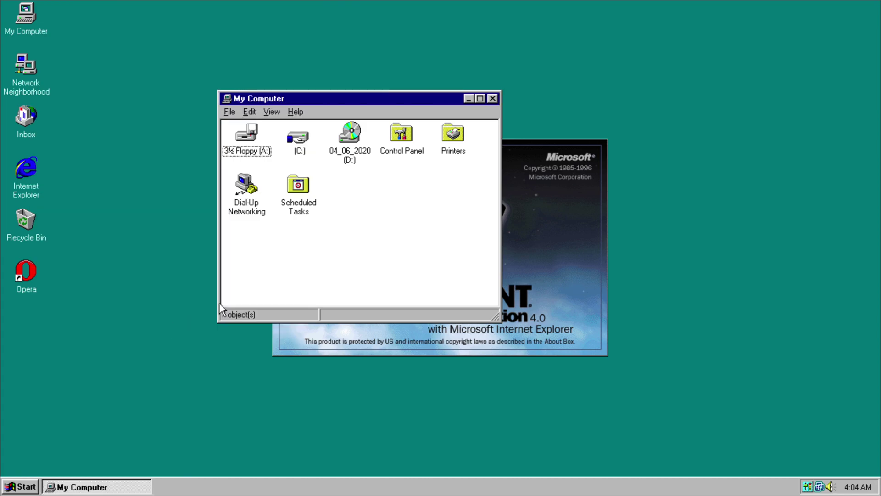
- Browse from My Computer into the C: drive's Winnt folder, then close it
{"action": "left_click", "coordinate": [492, 98]}
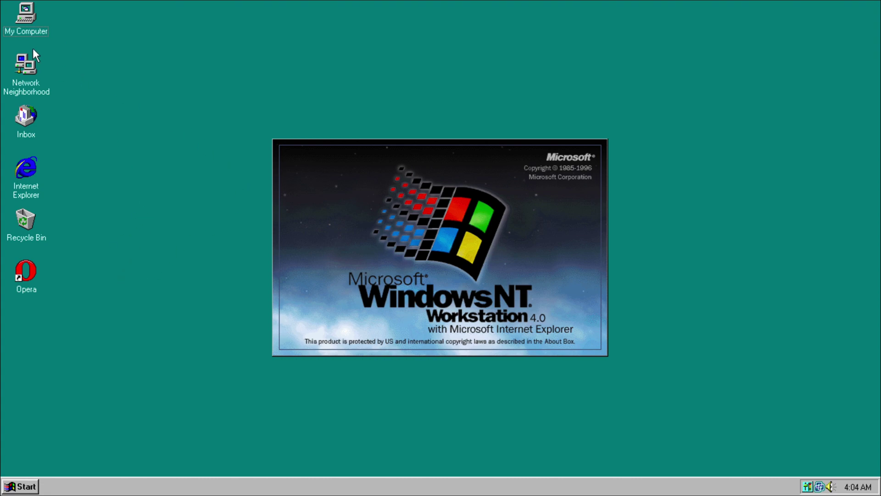
{"action": "double_click", "coordinate": [25, 17]}
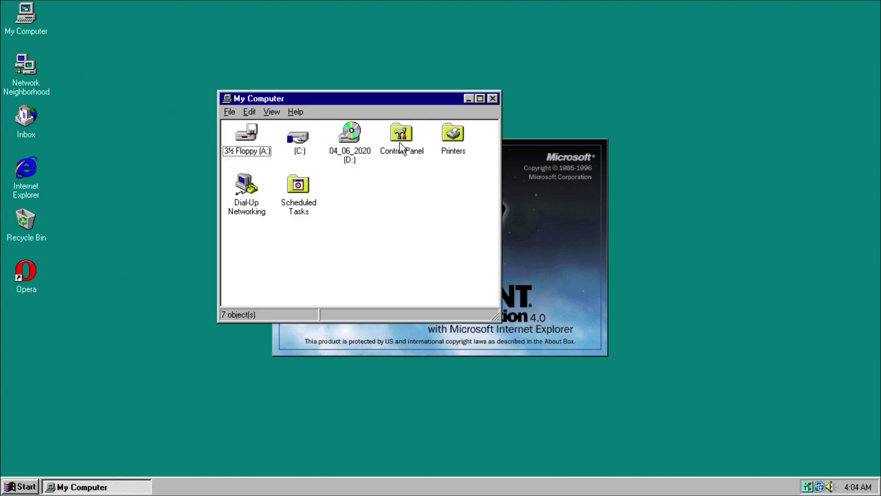
{"action": "double_click", "coordinate": [296, 136]}
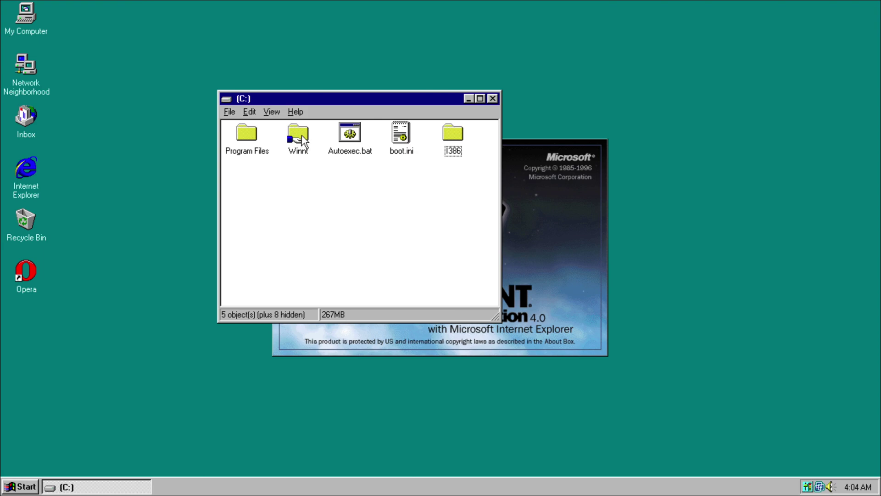
{"action": "double_click", "coordinate": [298, 134]}
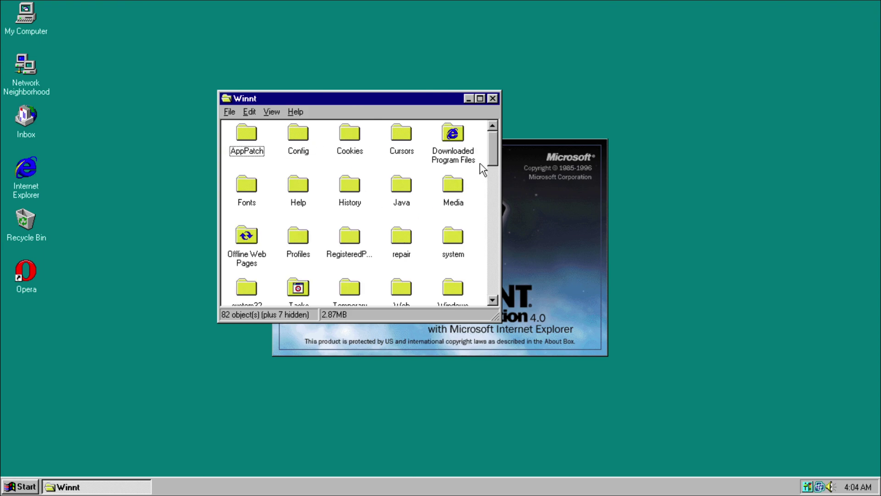
{"action": "mouse_move", "coordinate": [489, 153]}
{"action": "left_mouse_down"}
{"action": "mouse_move", "coordinate": [488, 244]}
{"action": "mouse_move", "coordinate": [498, 141]}
{"action": "left_mouse_up"}
{"action": "left_click", "coordinate": [493, 95]}
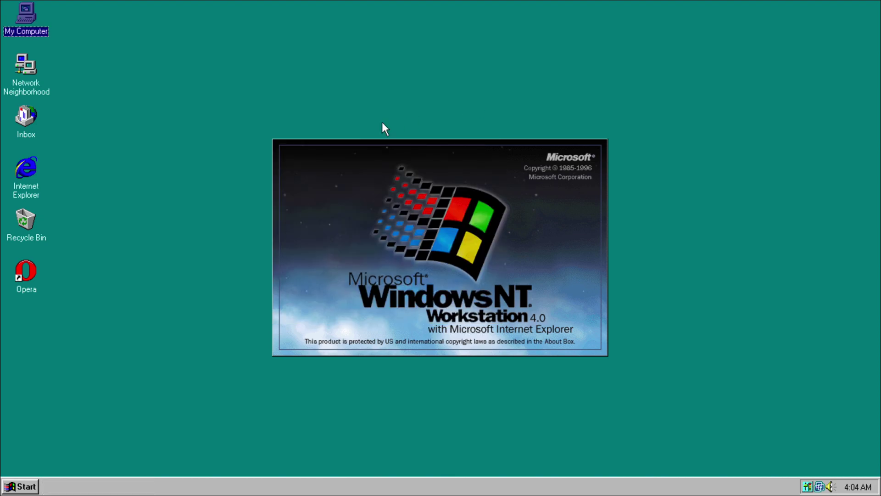
- View System Properties from My Computer's shortcut menu, then close them
{"action": "right_click", "coordinate": [371, 110]}
{"action": "left_click", "coordinate": [246, 149]}
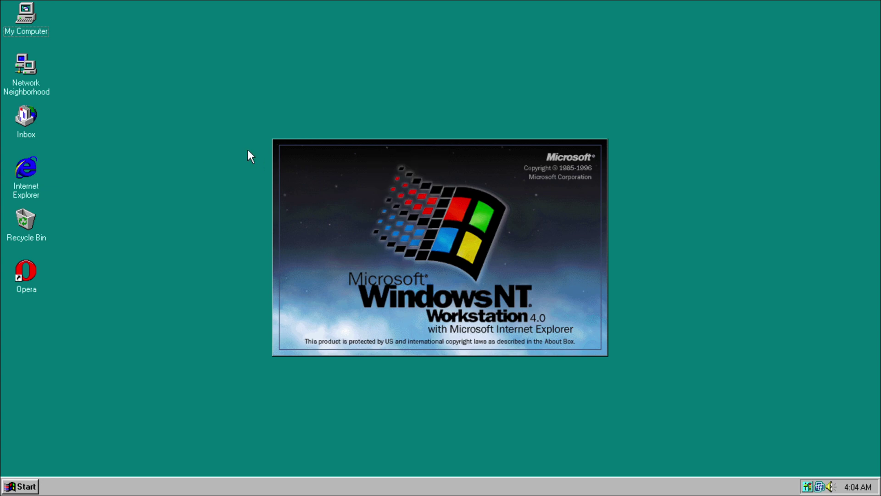
{"action": "right_click", "coordinate": [29, 21]}
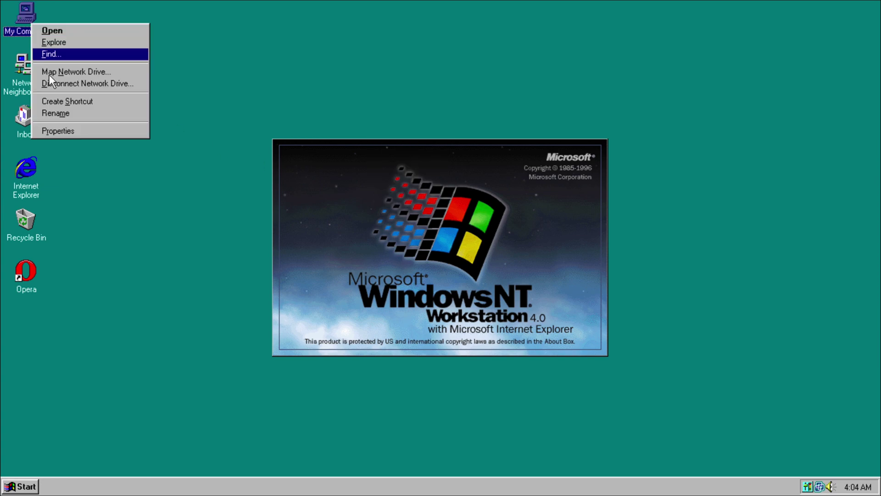
{"action": "left_click", "coordinate": [68, 126]}
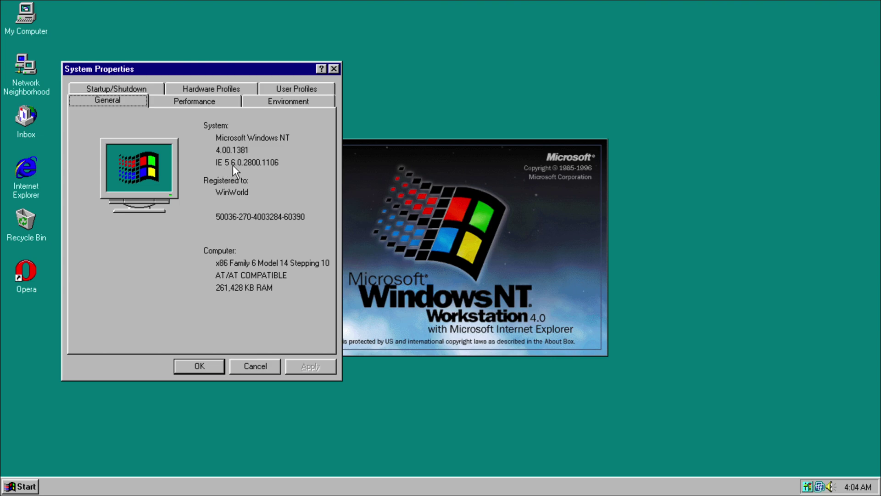
{"action": "left_click", "coordinate": [199, 371]}
- Run the version check to see Build 1381, Service Pack 6, and close it
{"action": "left_click", "coordinate": [20, 486]}
{"action": "left_click", "coordinate": [68, 437]}
{"action": "key", "text": "Return"}
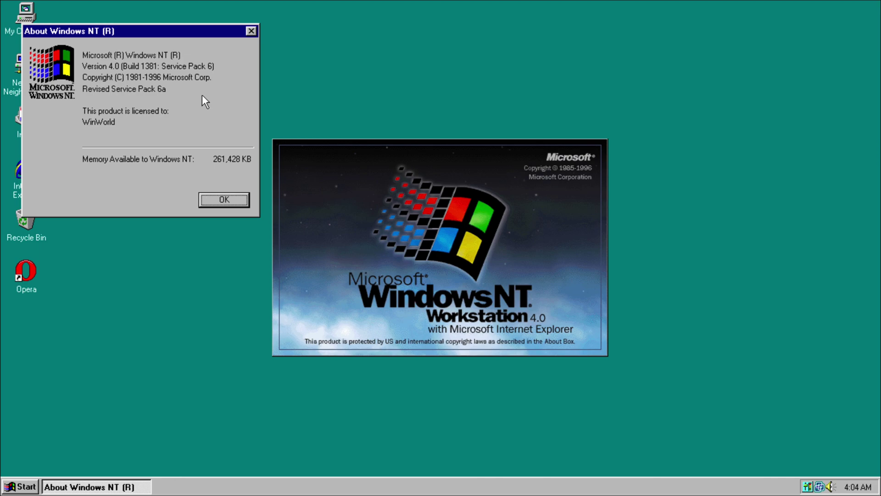
{"action": "left_click", "coordinate": [223, 196]}
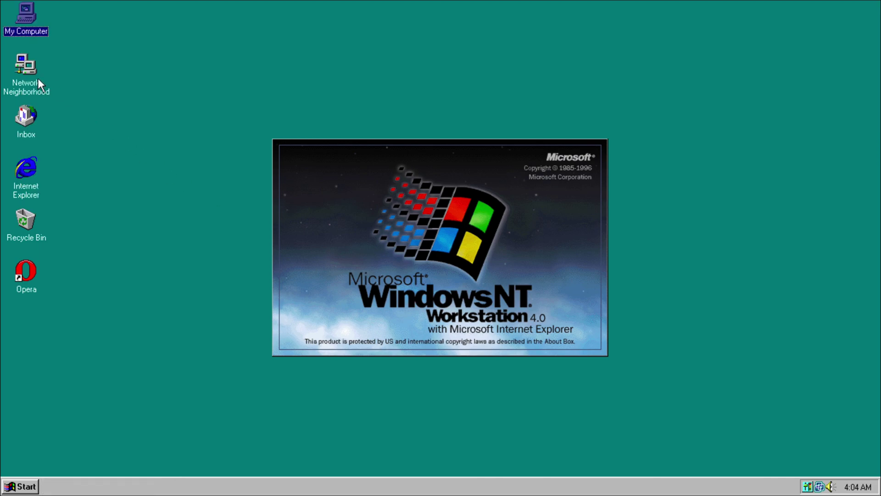
{"action": "left_click", "coordinate": [84, 114]}
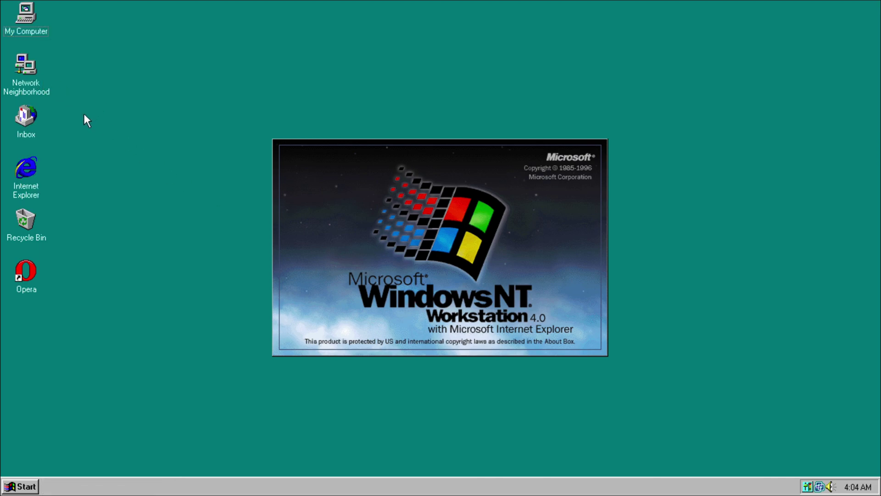
{"action": "double_click", "coordinate": [27, 169]}
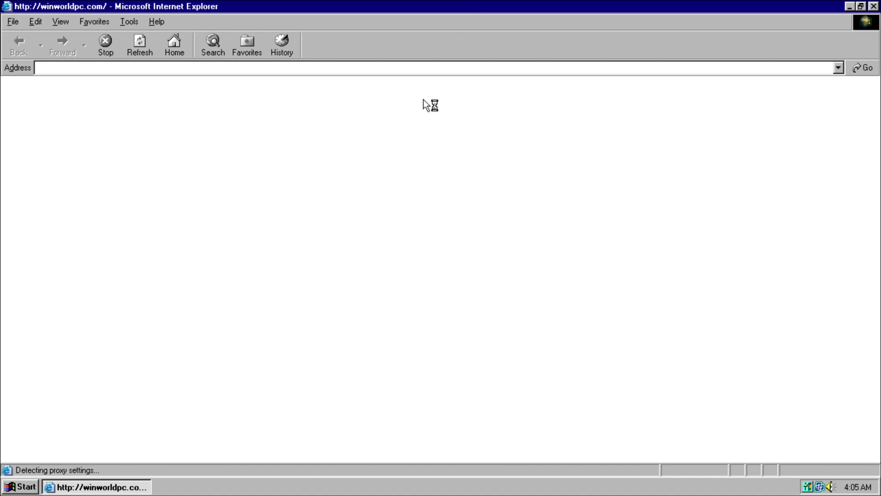
{"action": "left_click", "coordinate": [861, 6]}
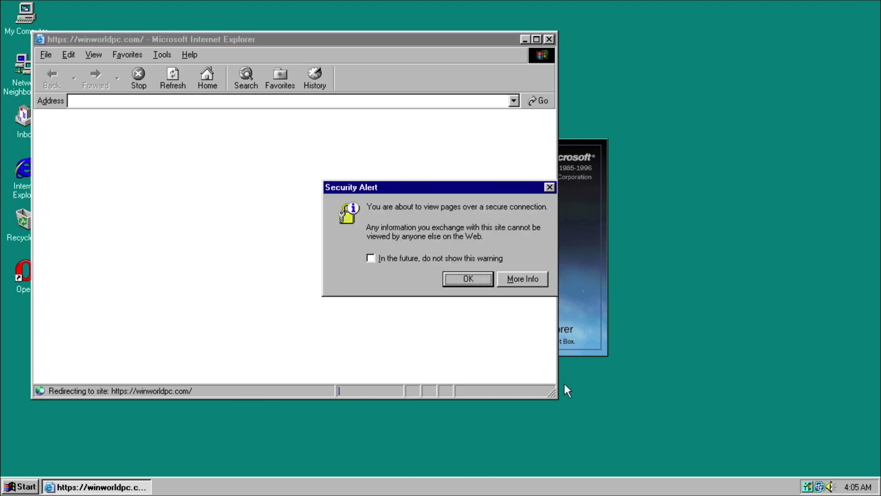
{"action": "left_click", "coordinate": [469, 276]}
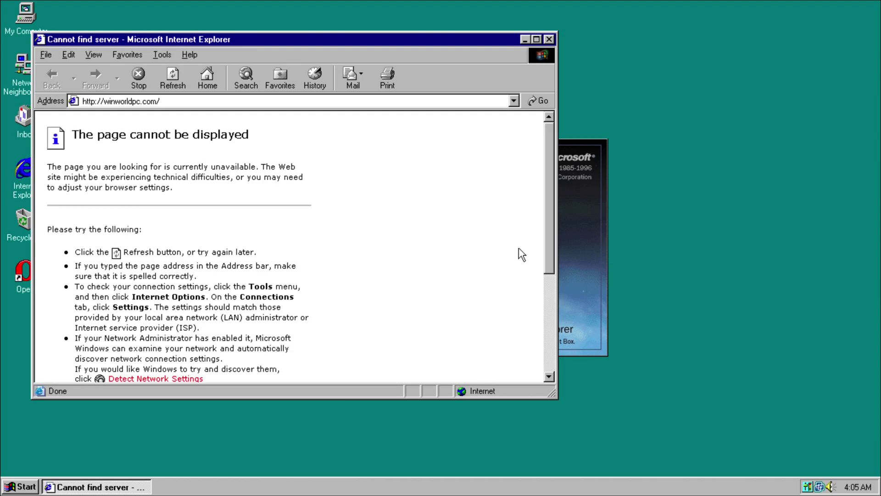
{"action": "left_click_drag", "start_coordinate": [549, 203], "coordinate": [556, 178]}
{"action": "left_click", "coordinate": [551, 39]}
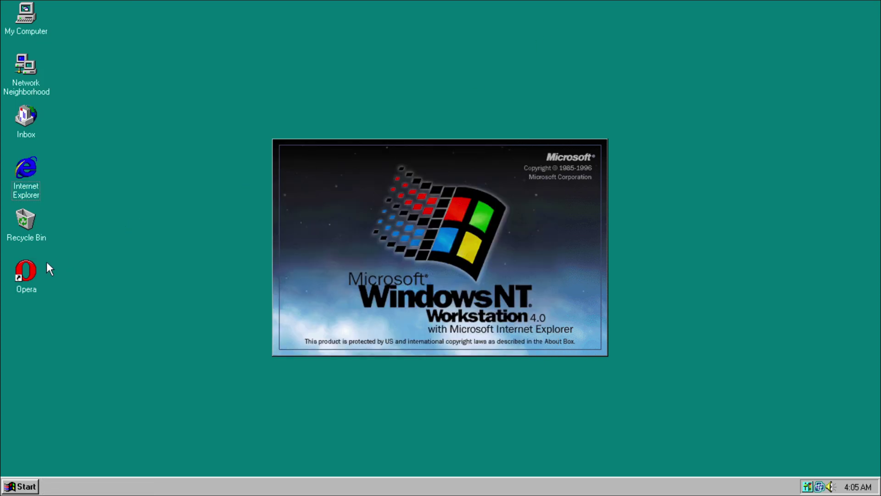
{"action": "left_click", "coordinate": [27, 272]}
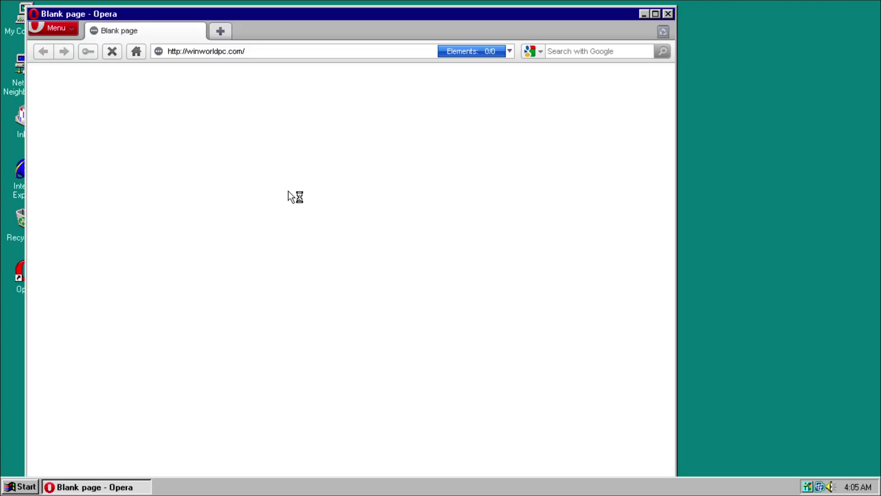
{"action": "left_click", "coordinate": [668, 13]}
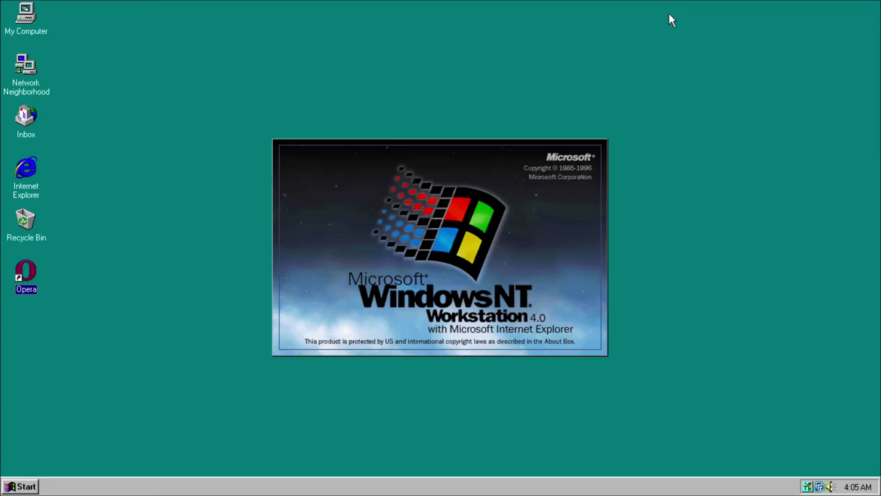
{"action": "left_click", "coordinate": [21, 487]}
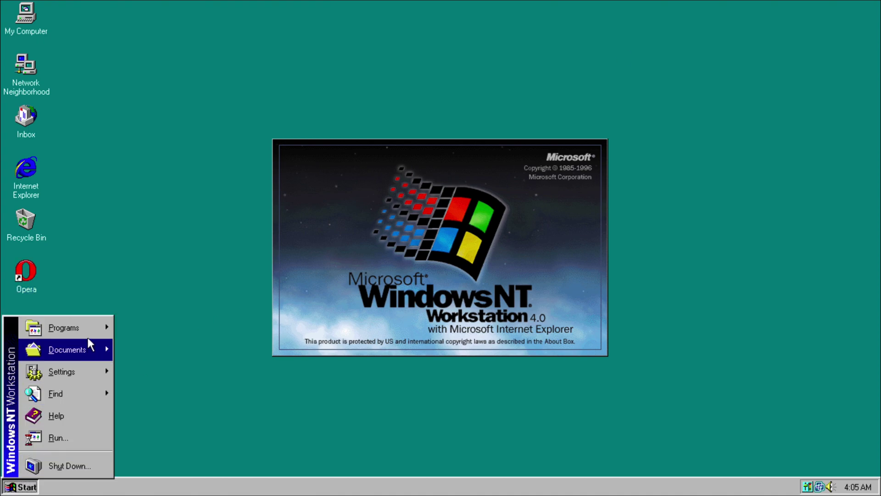
{"action": "mouse_move", "coordinate": [87, 329]}
{"action": "mouse_move", "coordinate": [138, 324]}
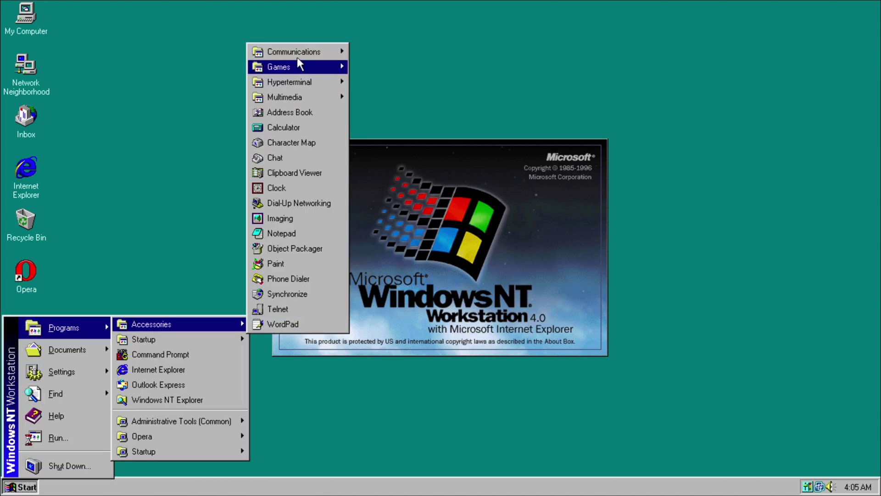
{"action": "mouse_move", "coordinate": [297, 55]}
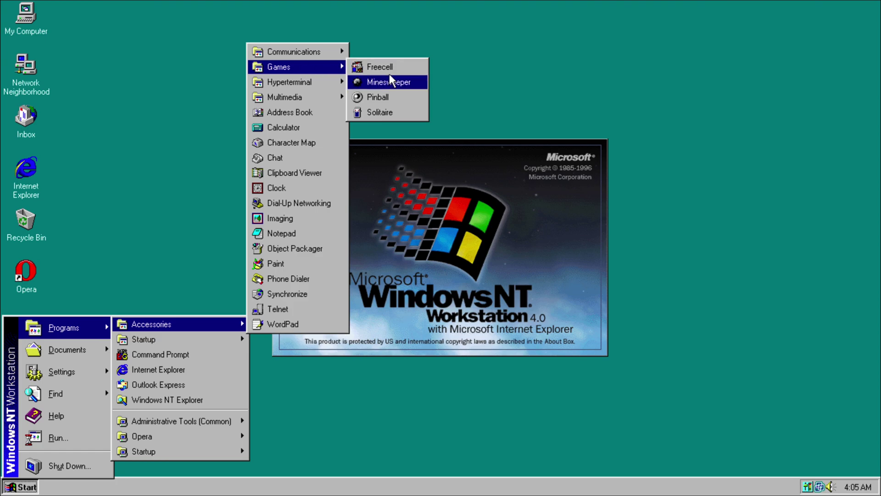
{"action": "left_click", "coordinate": [384, 67]}
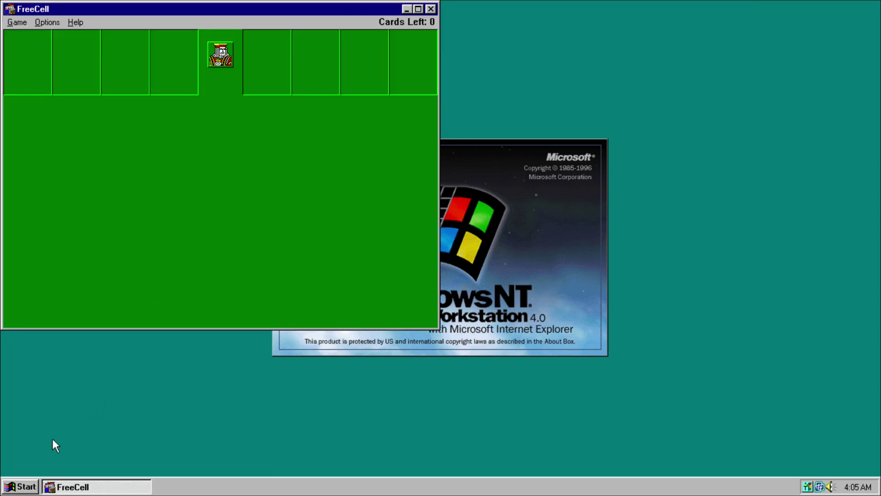
{"action": "left_click", "coordinate": [19, 23]}
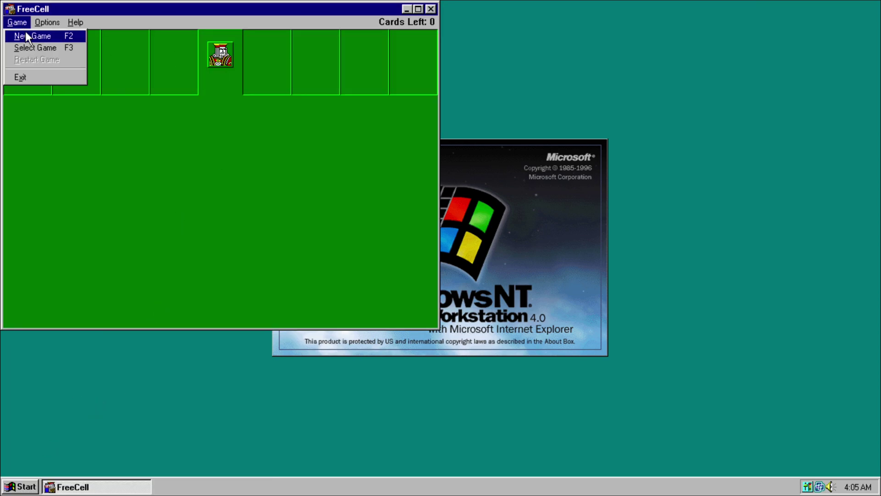
{"action": "left_click", "coordinate": [25, 33]}
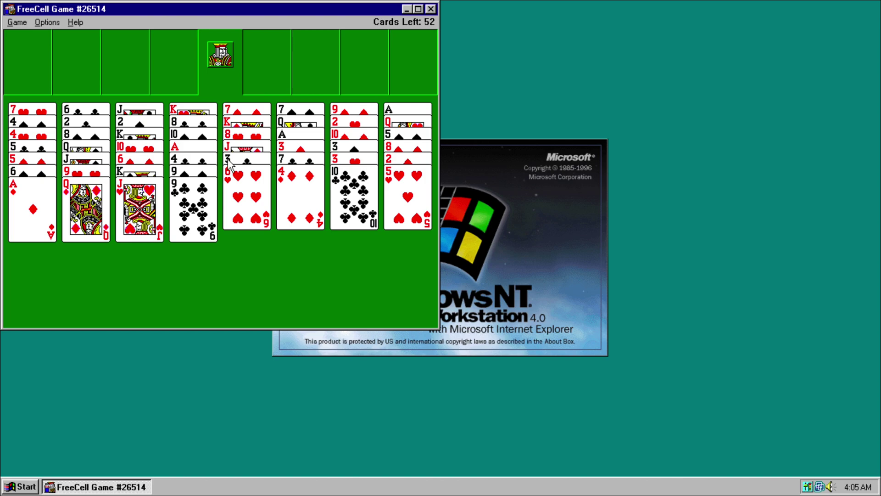
{"action": "left_click", "coordinate": [13, 475]}
{"action": "left_click", "coordinate": [14, 486]}
{"action": "mouse_move", "coordinate": [78, 325]}
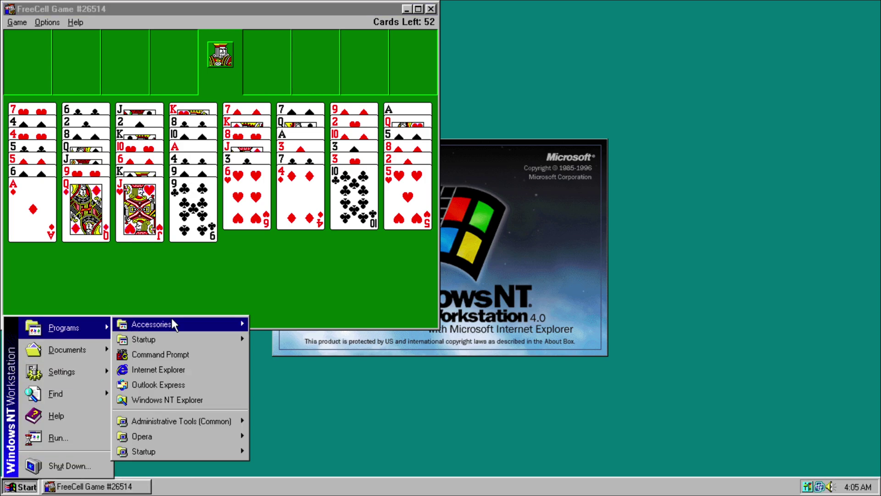
{"action": "mouse_move", "coordinate": [172, 324]}
{"action": "mouse_move", "coordinate": [306, 65]}
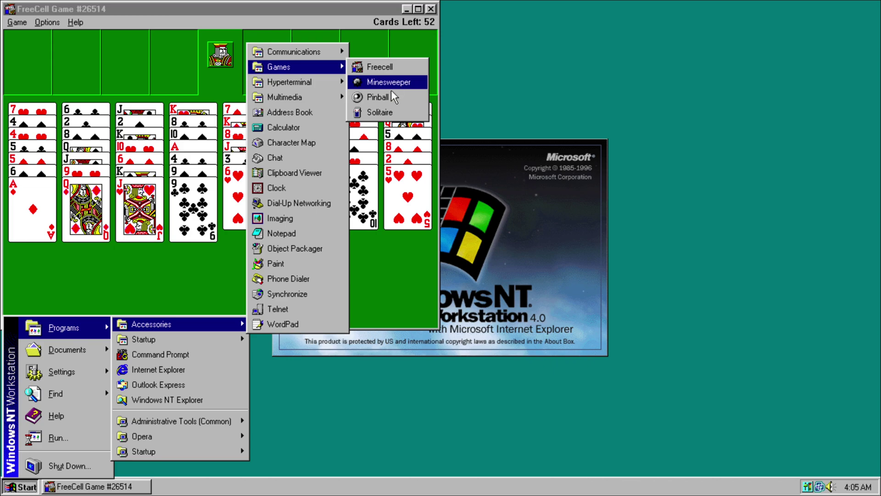
{"action": "left_click", "coordinate": [386, 107]}
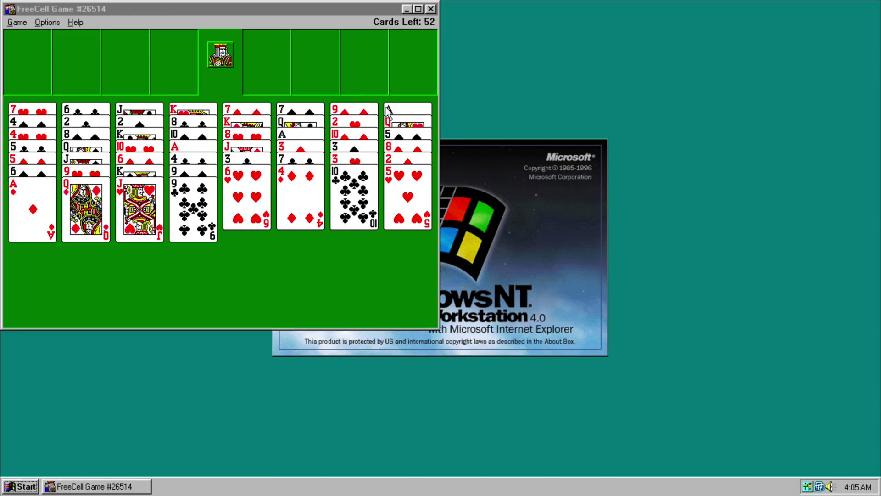
{"action": "left_click_drag", "start_coordinate": [298, 4], "coordinate": [577, 152]}
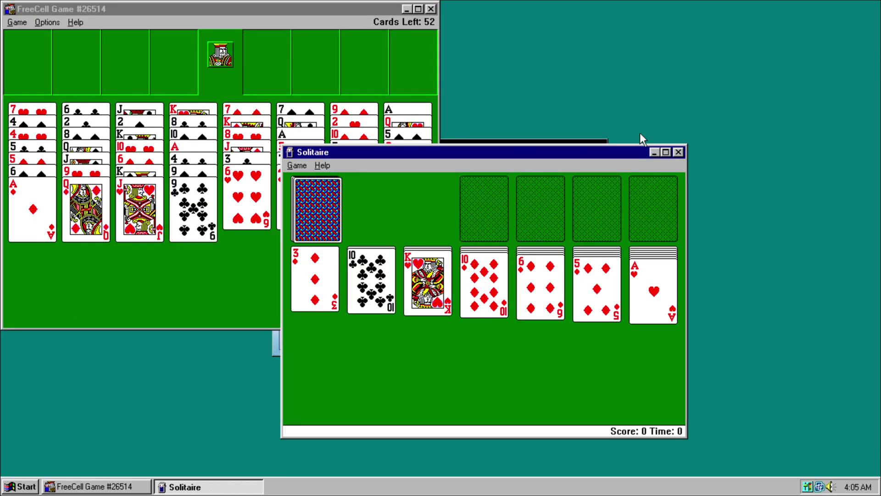
{"action": "left_click", "coordinate": [678, 152]}
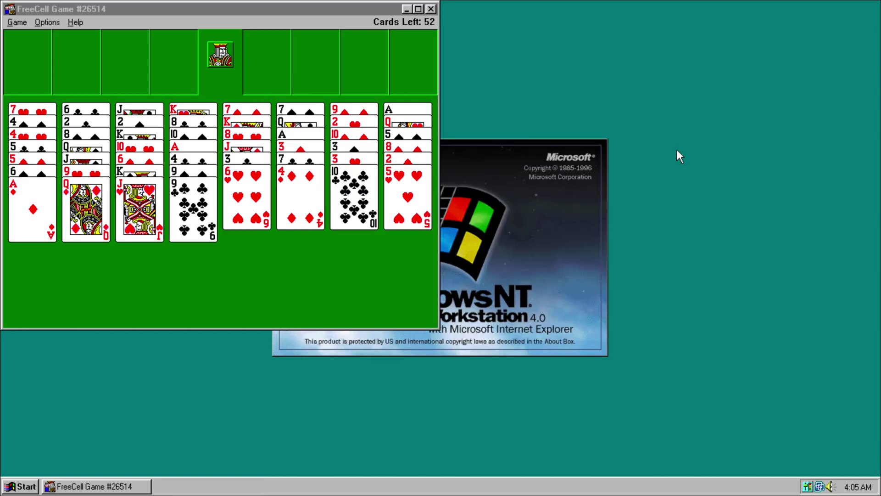
{"action": "left_click", "coordinate": [431, 9]}
{"action": "left_click", "coordinate": [421, 276]}
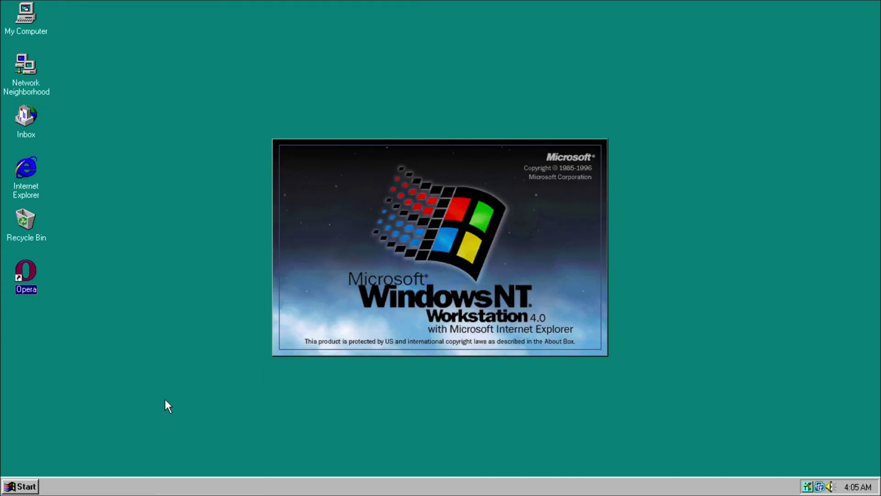
{"action": "left_click", "coordinate": [22, 486]}
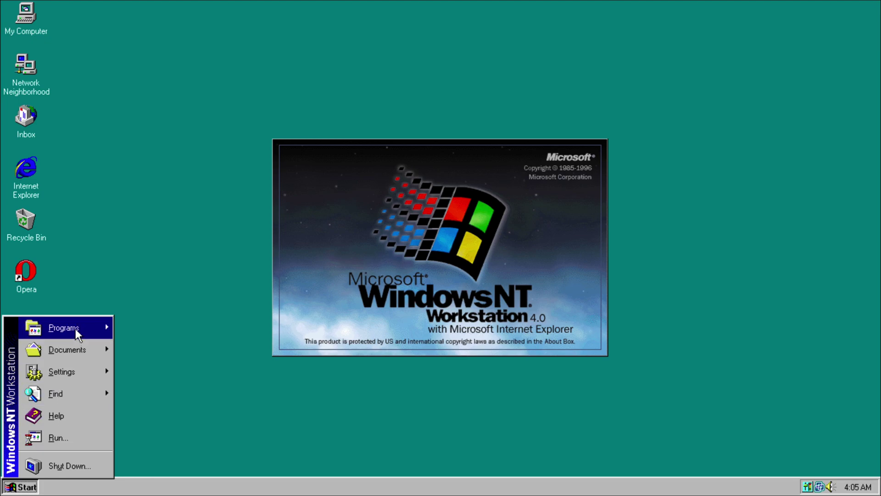
{"action": "mouse_move", "coordinate": [79, 333]}
{"action": "mouse_move", "coordinate": [138, 324]}
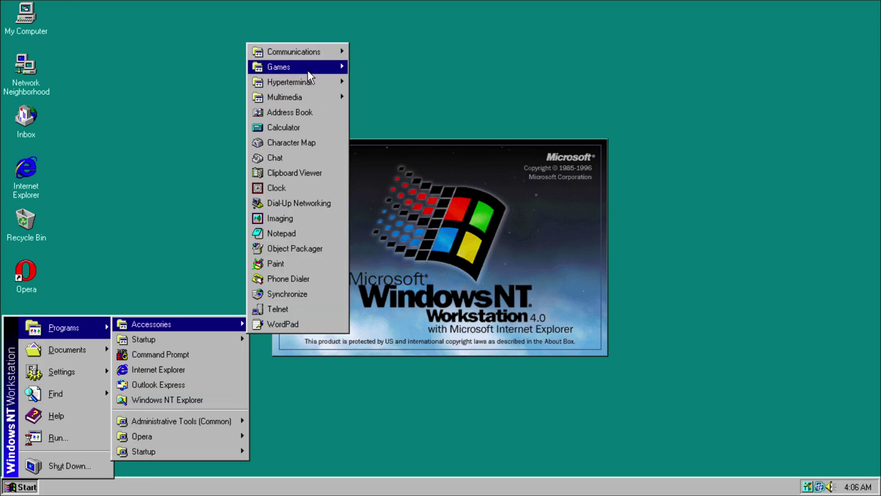
{"action": "mouse_move", "coordinate": [308, 71]}
{"action": "mouse_move", "coordinate": [323, 97]}
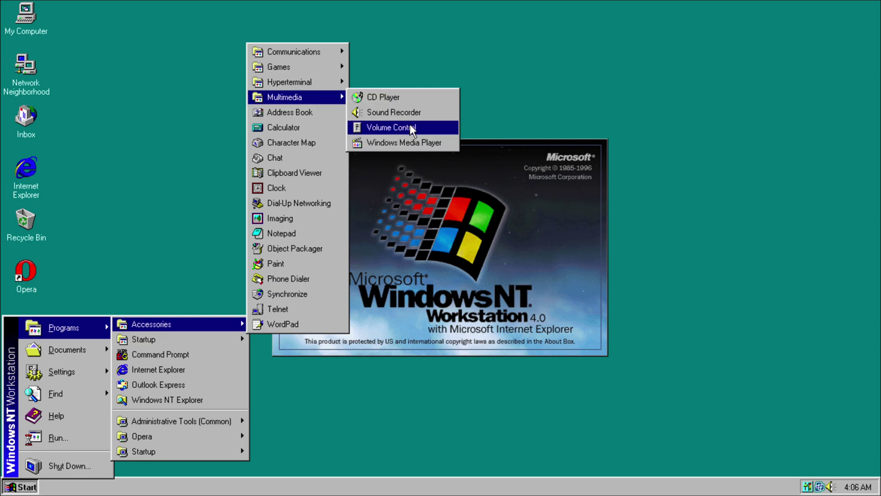
{"action": "left_click", "coordinate": [292, 127]}
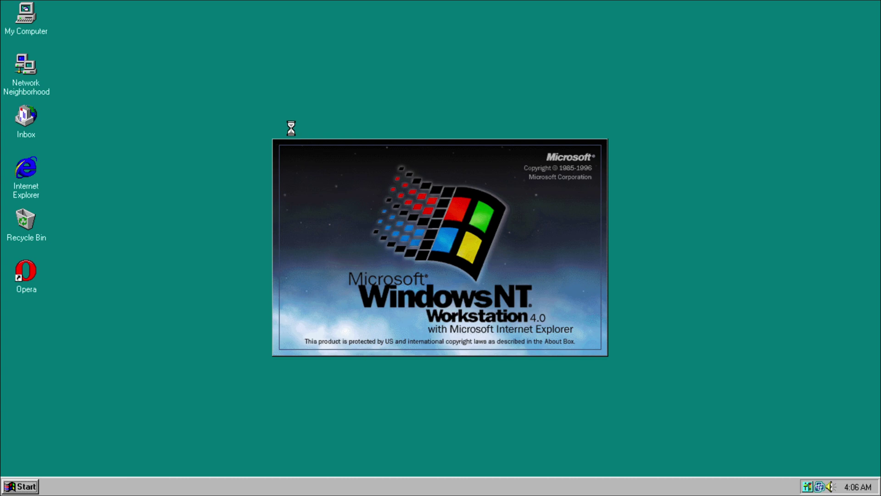
{"action": "left_click_drag", "start_coordinate": [114, 13], "coordinate": [223, 106]}
{"action": "left_click", "coordinate": [168, 210]}
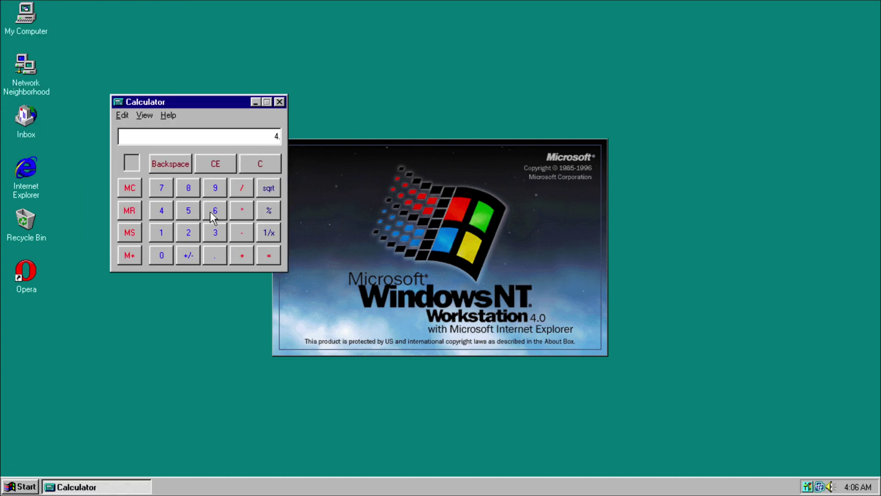
{"action": "left_click", "coordinate": [214, 212]}
{"action": "left_click", "coordinate": [279, 102]}
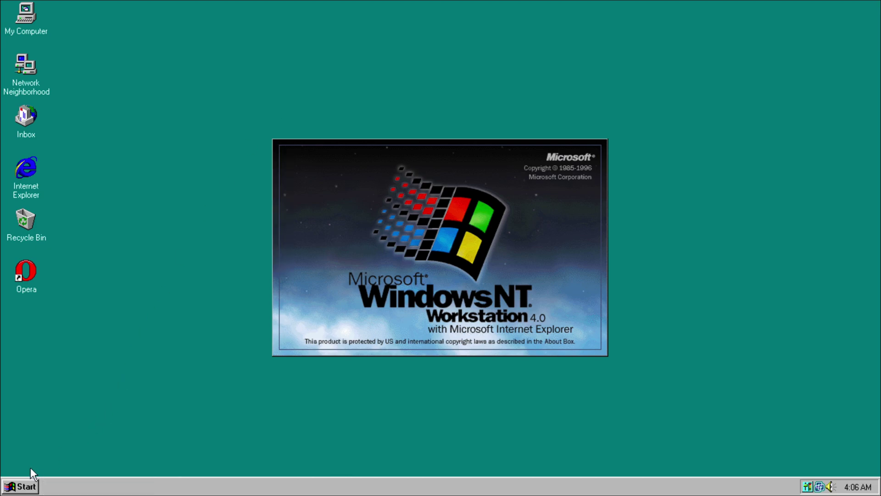
{"action": "left_click", "coordinate": [20, 486]}
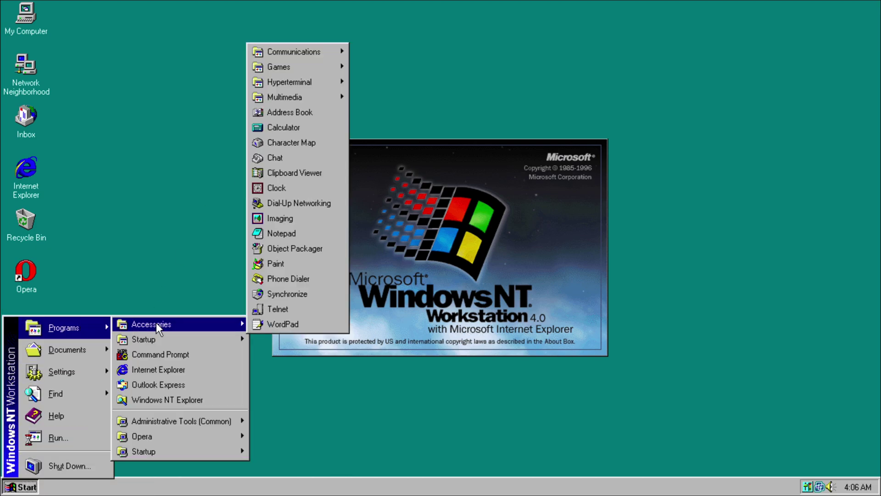
- Try the Clock accessory and close it, then start Paint from Accessories
{"action": "left_click", "coordinate": [285, 189]}
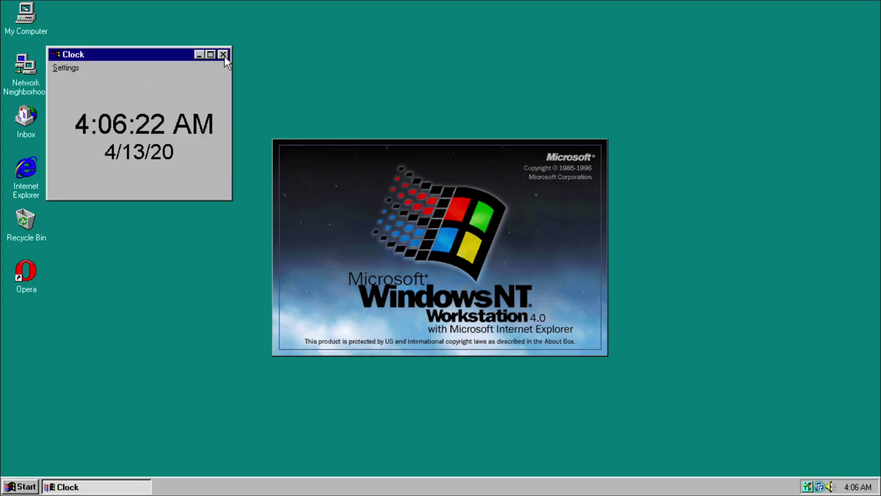
{"action": "left_click", "coordinate": [223, 55]}
{"action": "left_click", "coordinate": [13, 484]}
{"action": "mouse_move", "coordinate": [70, 319]}
{"action": "mouse_move", "coordinate": [133, 324]}
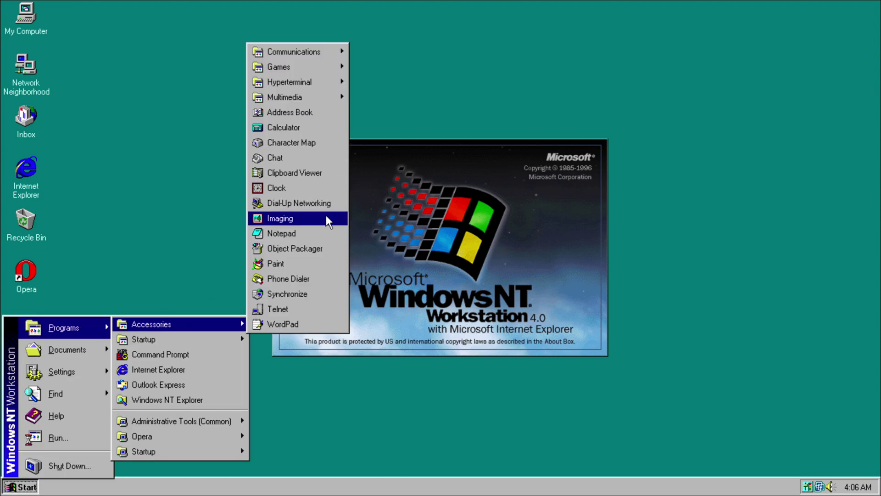
{"action": "left_click", "coordinate": [314, 260]}
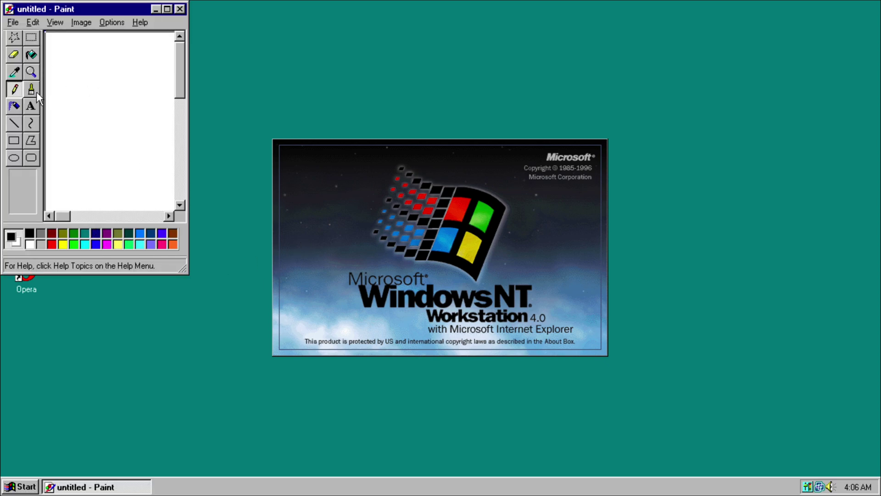
- Scribble black freehand Brush strokes across the upper part of the Paint canvas
{"action": "left_click", "coordinate": [37, 92]}
{"action": "mouse_move", "coordinate": [104, 88]}
{"action": "left_mouse_down"}
{"action": "mouse_move", "coordinate": [85, 80]}
{"action": "mouse_move", "coordinate": [132, 64]}
{"action": "mouse_move", "coordinate": [79, 180]}
{"action": "mouse_move", "coordinate": [62, 88]}
{"action": "mouse_move", "coordinate": [127, 64]}
{"action": "left_mouse_up"}
{"action": "left_click", "coordinate": [170, 72]}
{"action": "left_click", "coordinate": [28, 486]}
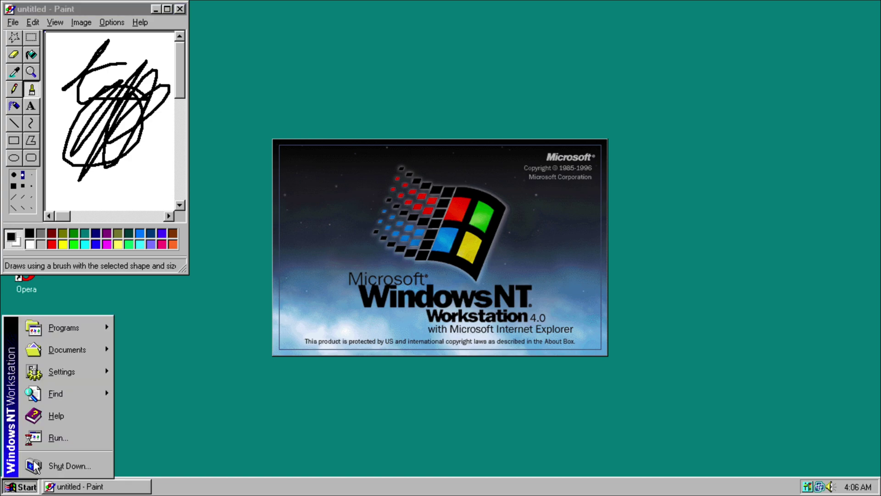
{"action": "mouse_move", "coordinate": [64, 328]}
{"action": "mouse_move", "coordinate": [153, 324]}
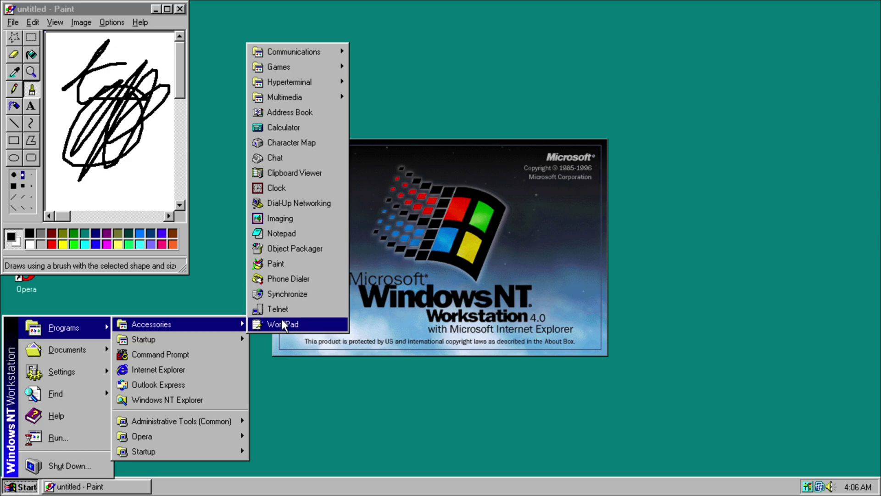
- Run edit in a Command Prompt, view its Survival Guide, then File > Exit to C:\>
{"action": "left_click", "coordinate": [173, 356]}
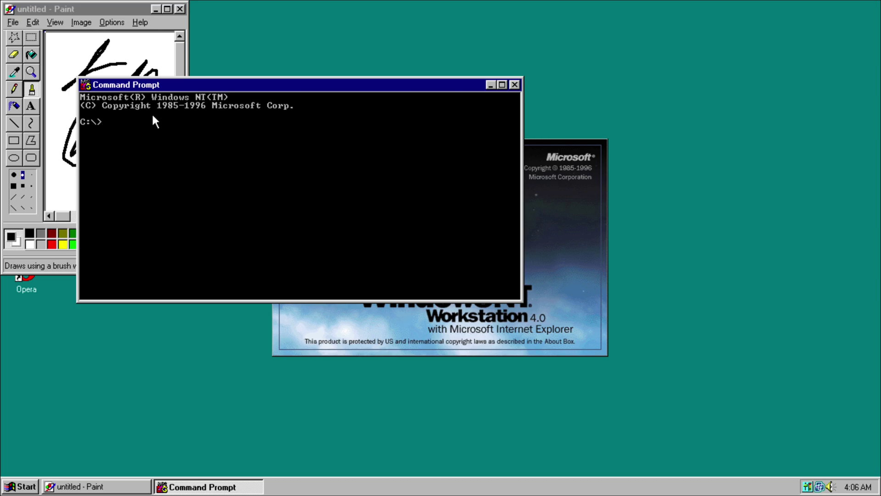
{"action": "type", "text": "edit"}
{"action": "key", "text": "Return"}
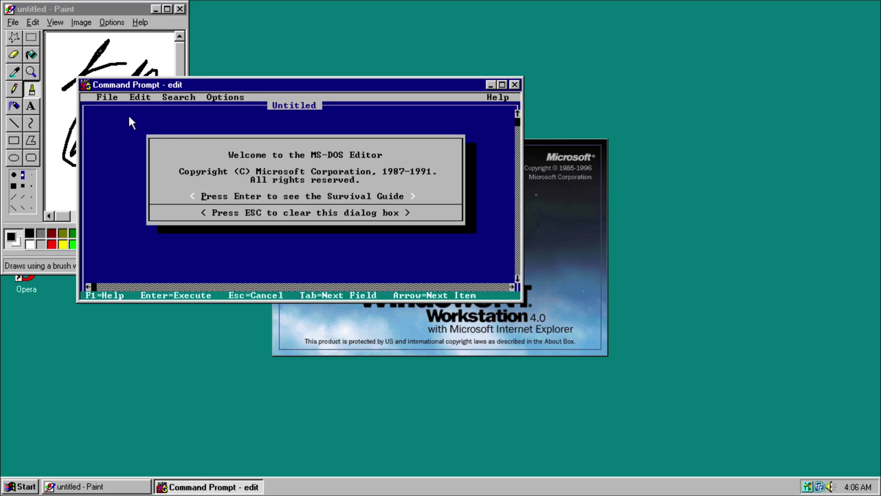
{"action": "key", "text": "Return"}
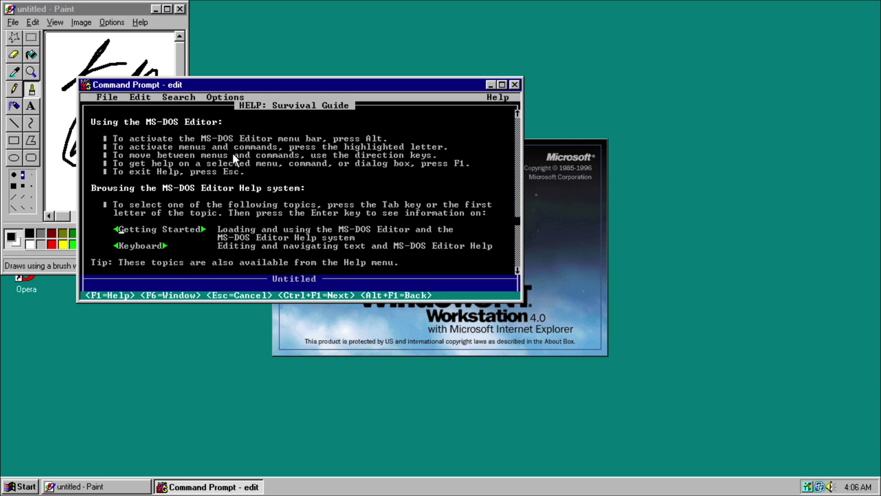
{"action": "key", "text": "alt"}
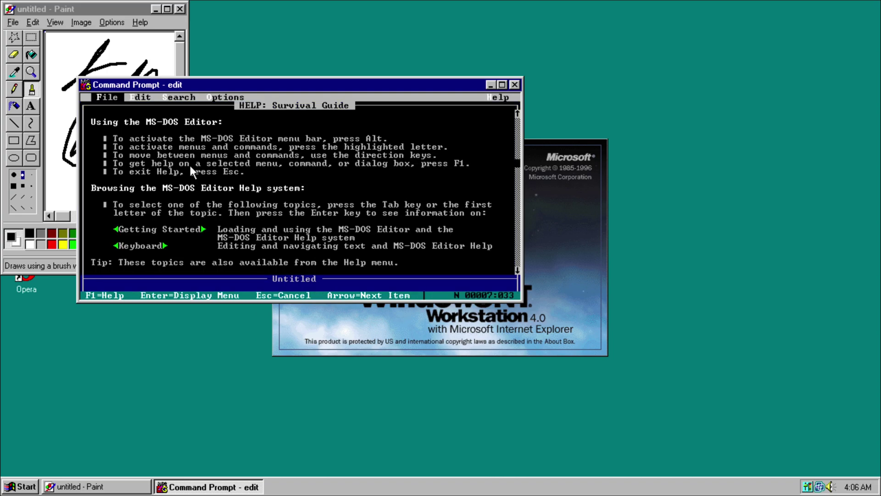
{"action": "key", "text": "Return"}
{"action": "left_click", "coordinate": [112, 168]}
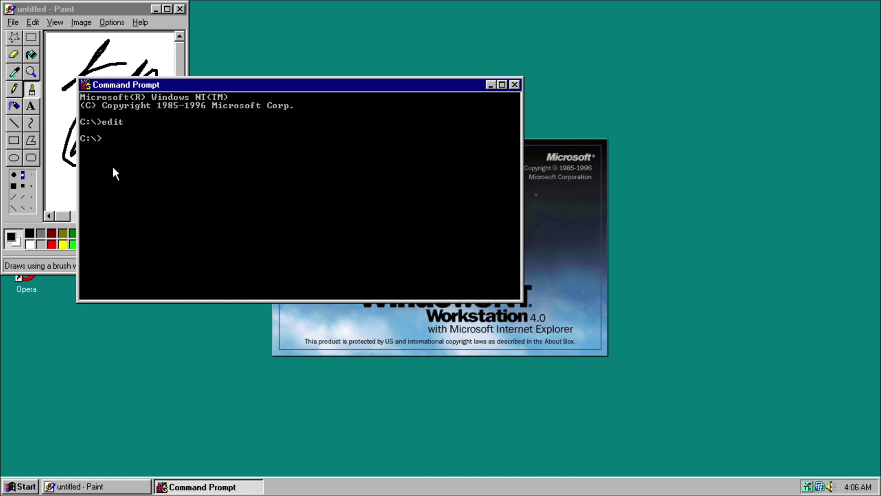
{"action": "left_click", "coordinate": [26, 486]}
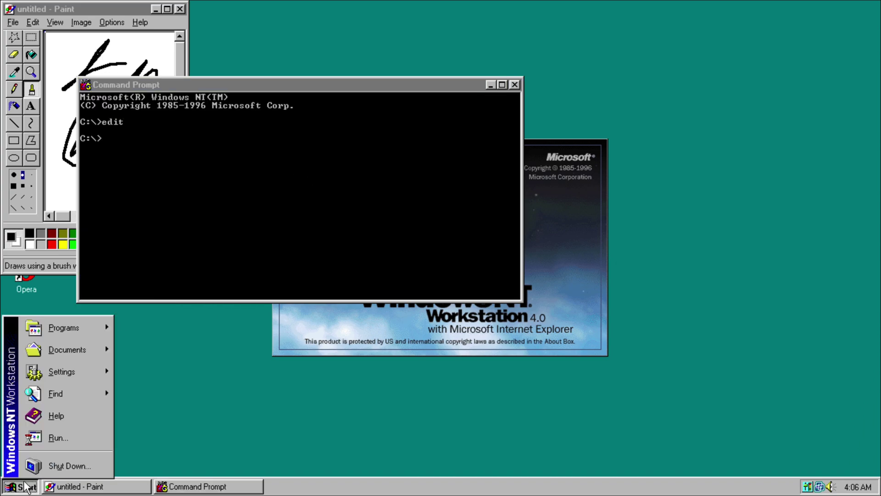
{"action": "mouse_move", "coordinate": [219, 324]}
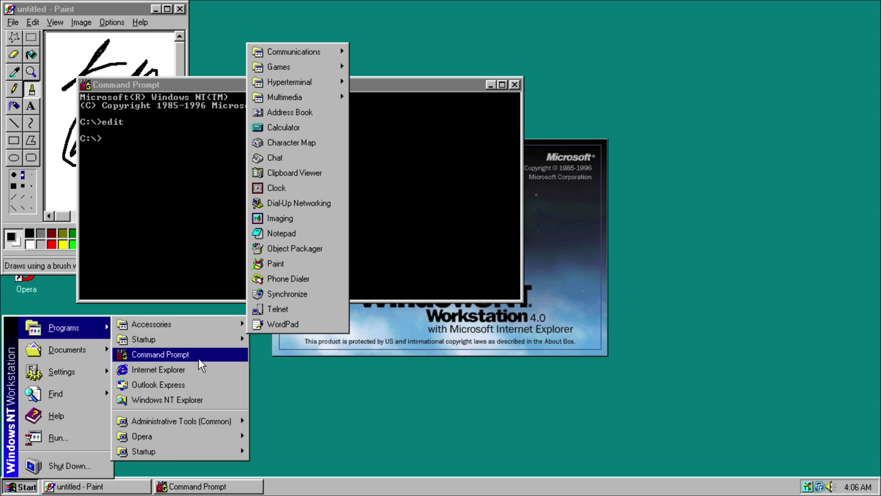
{"action": "left_click", "coordinate": [173, 385]}
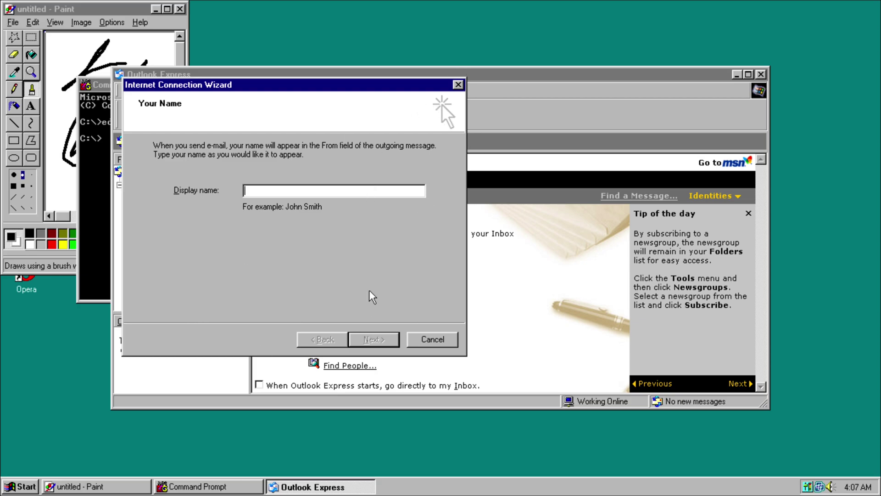
{"action": "type", "text": "Paint"}
{"action": "left_click", "coordinate": [376, 332]}
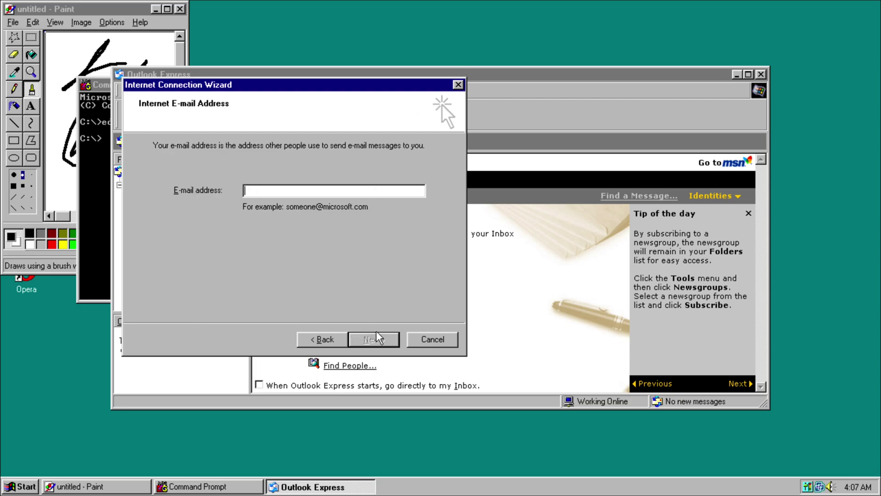
{"action": "left_click", "coordinate": [425, 339]}
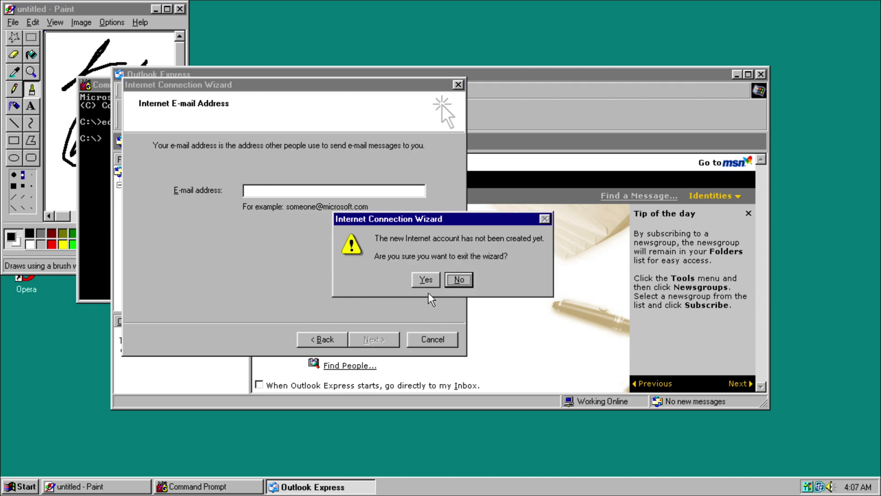
{"action": "left_click", "coordinate": [428, 279]}
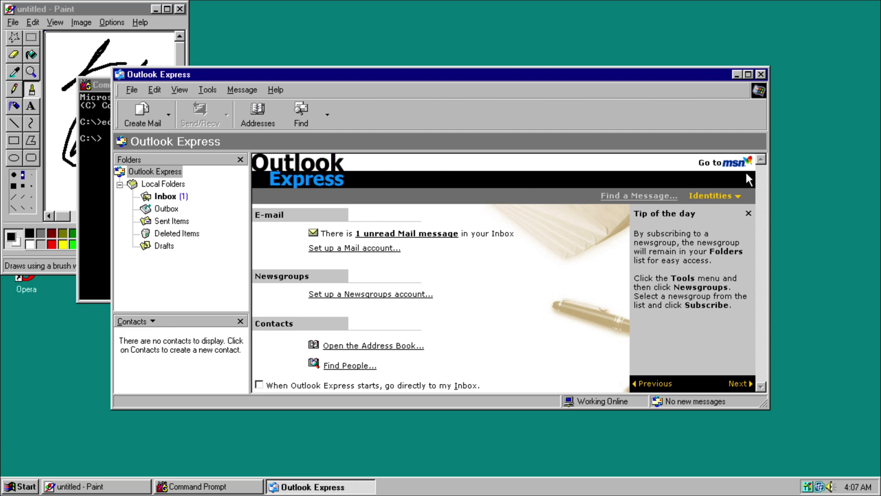
{"action": "left_click", "coordinate": [760, 75]}
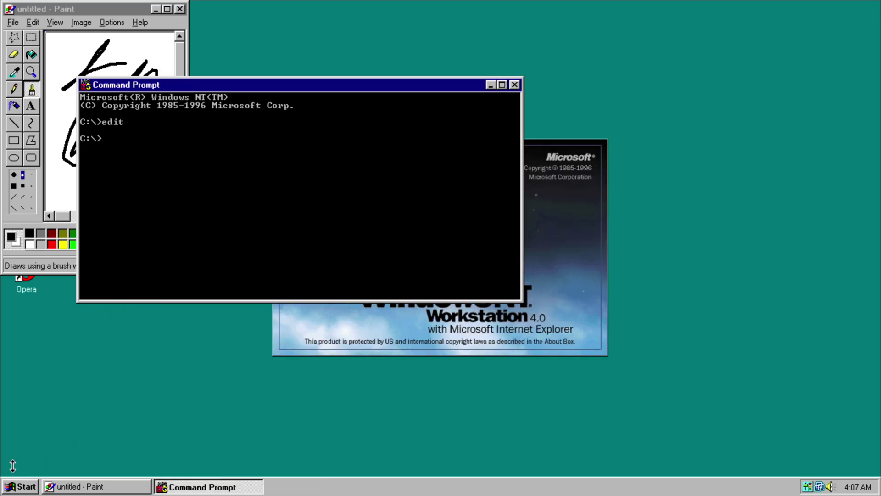
- Open Control Panel and the Display settings, then close them and the Command Prompt
{"action": "left_click", "coordinate": [21, 486]}
{"action": "mouse_move", "coordinate": [78, 327]}
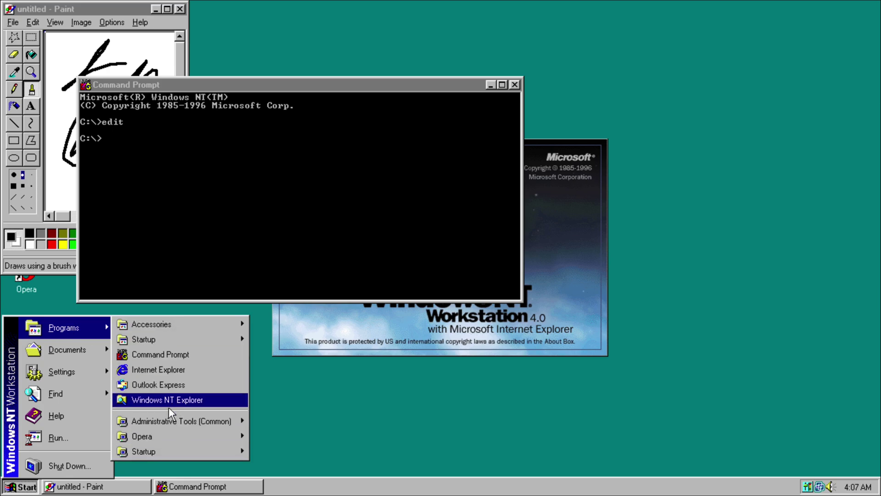
{"action": "mouse_move", "coordinate": [64, 360]}
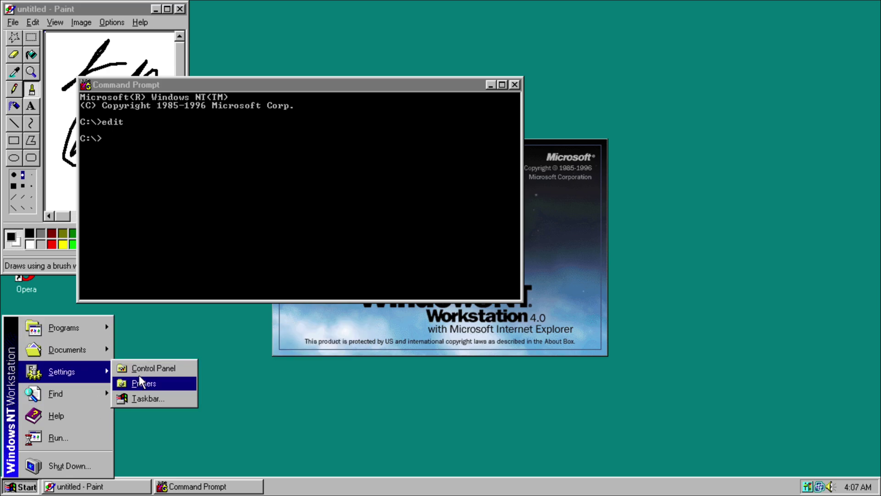
{"action": "left_click", "coordinate": [129, 366]}
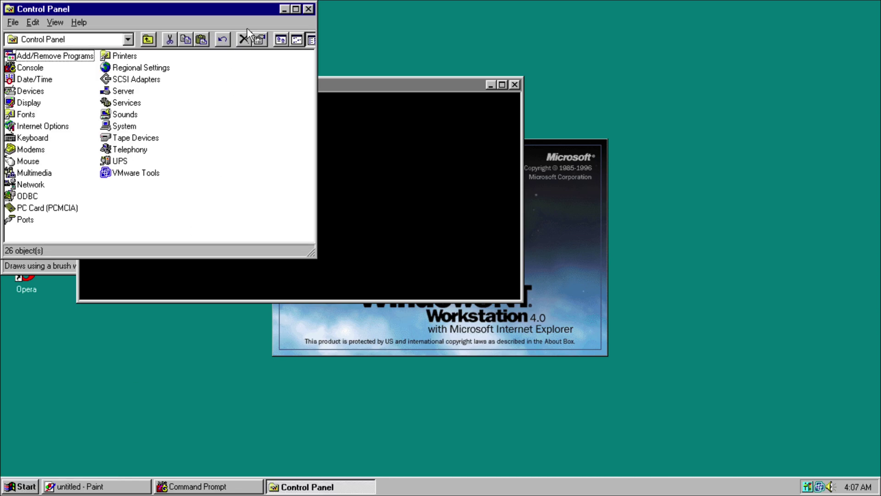
{"action": "left_click_drag", "start_coordinate": [235, 7], "coordinate": [429, 99]}
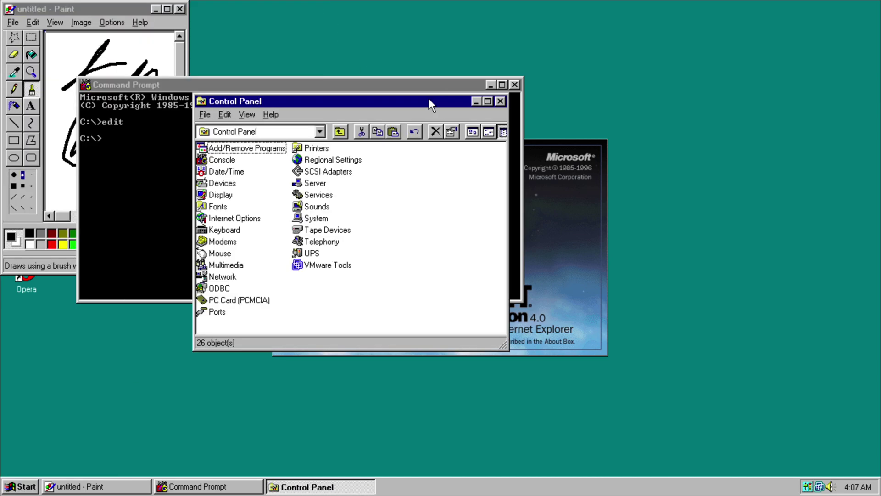
{"action": "double_click", "coordinate": [220, 196]}
{"action": "left_click", "coordinate": [285, 24]}
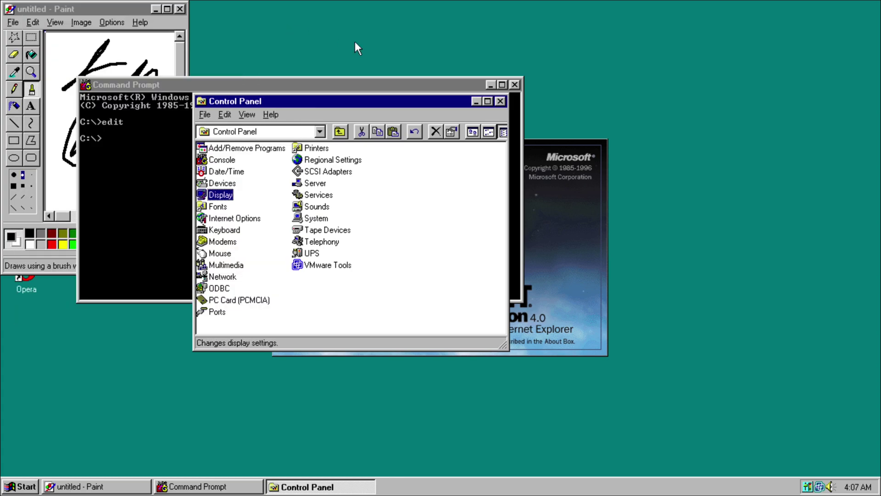
{"action": "left_click", "coordinate": [499, 102]}
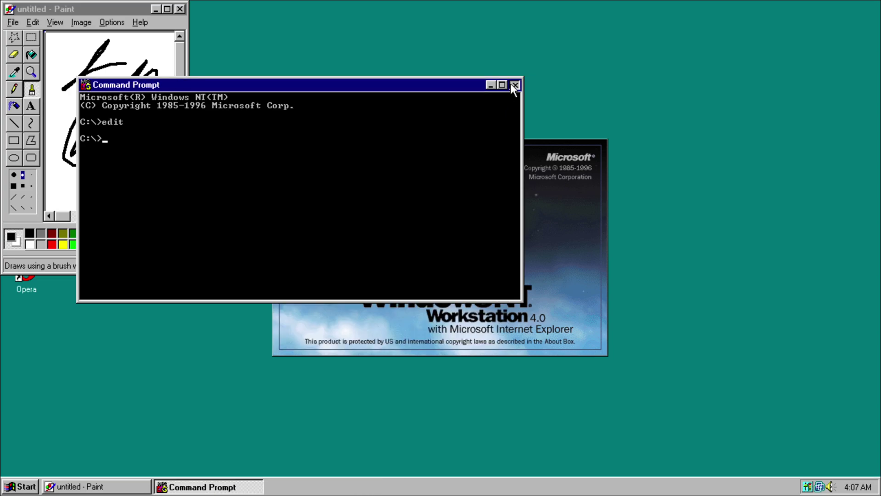
{"action": "left_click", "coordinate": [515, 85]}
- Minimize Paint, then select 'Shut down the computer' in the Shut Down Windows dialog
{"action": "left_click", "coordinate": [155, 9]}
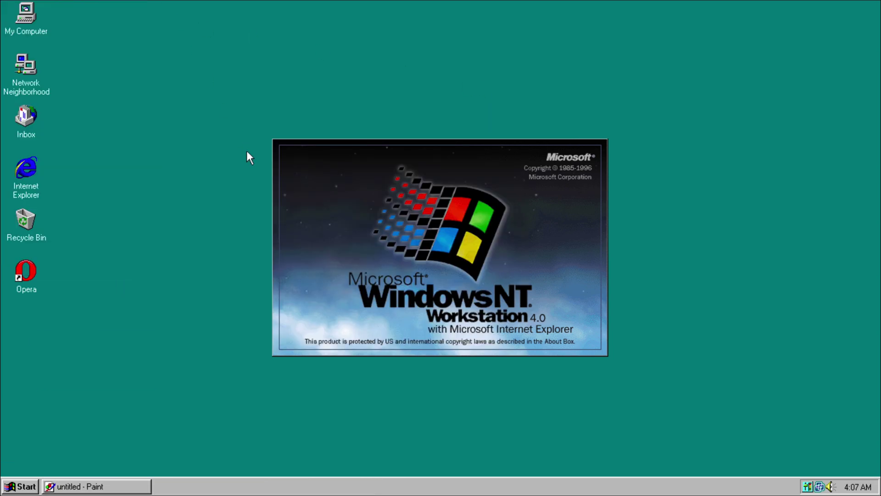
{"action": "mouse_move", "coordinate": [238, 112]}
{"action": "left_mouse_down"}
{"action": "mouse_move", "coordinate": [325, 220]}
{"action": "mouse_move", "coordinate": [640, 375]}
{"action": "mouse_move", "coordinate": [456, 211]}
{"action": "mouse_move", "coordinate": [226, 135]}
{"action": "mouse_move", "coordinate": [236, 121]}
{"action": "mouse_move", "coordinate": [229, 114]}
{"action": "left_mouse_up"}
{"action": "left_click", "coordinate": [23, 483]}
{"action": "left_click", "coordinate": [56, 464]}
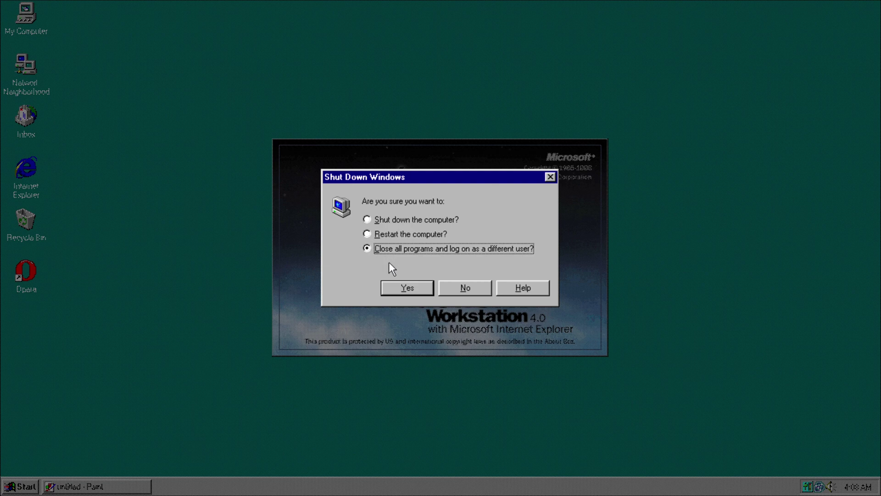
{"action": "left_click", "coordinate": [382, 219]}
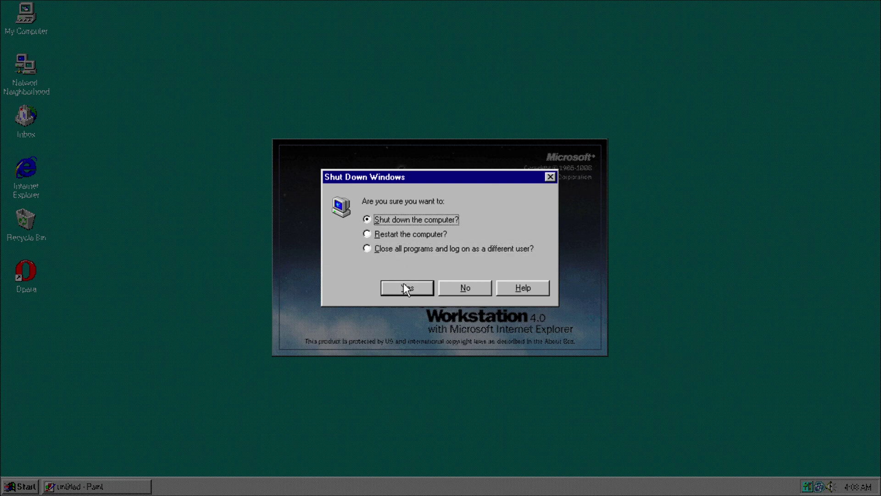